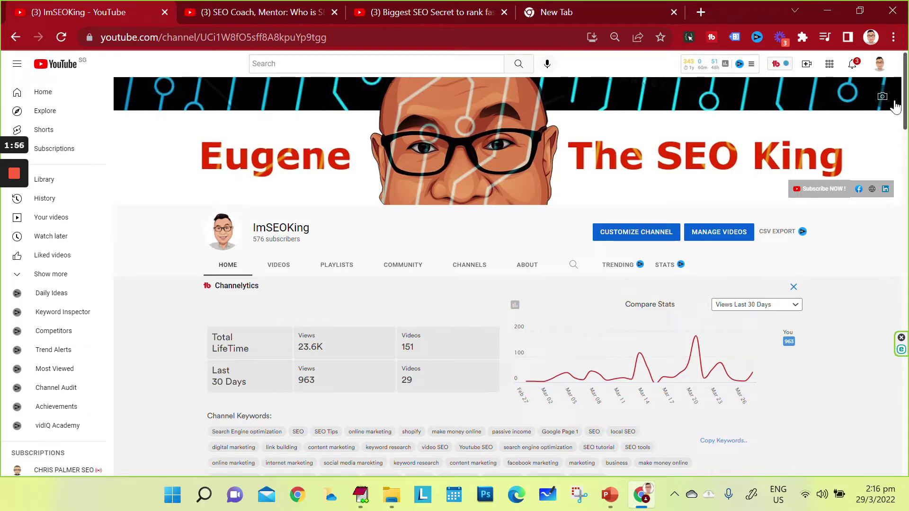
{"action": "scroll", "coordinate": [905, 109], "scroll_direction": "down", "scroll_amount": 9}
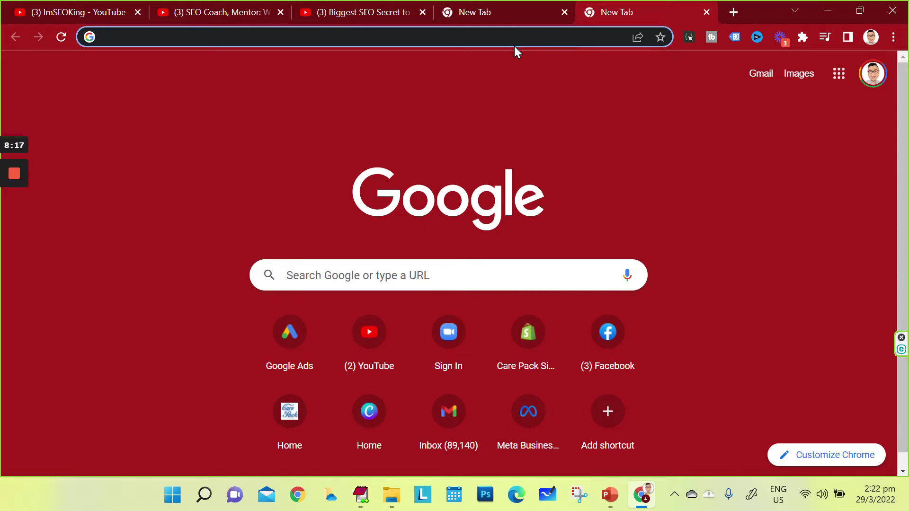
On canva.com, bring up the youtube thumbnail templates and open the "THIS IS IMPORTANT" template with the tripod-mounted camera.
{"action": "type", "text": "canva.com"}
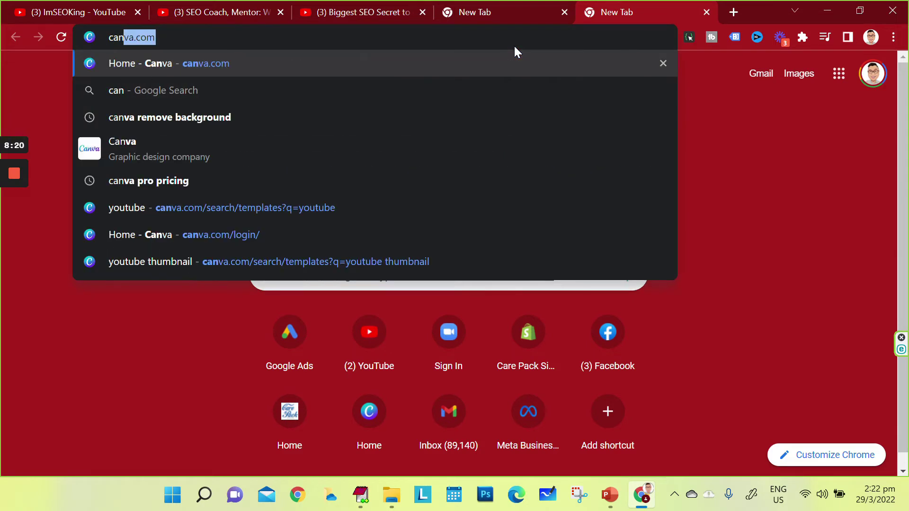
{"action": "key", "text": "Return"}
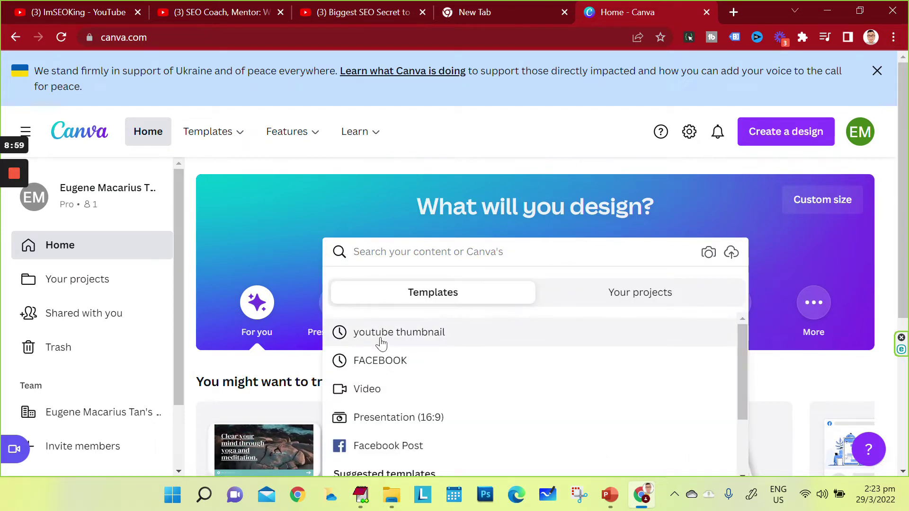
{"action": "left_click", "coordinate": [381, 339]}
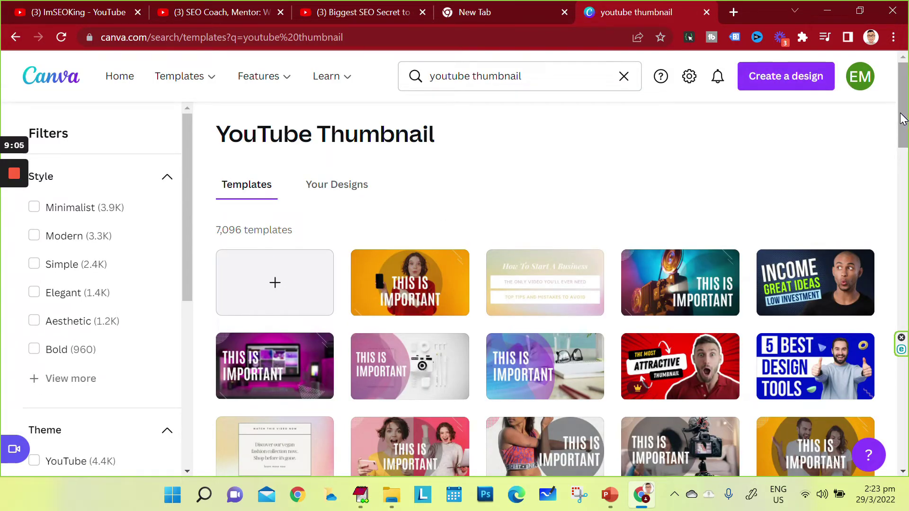
{"action": "scroll", "coordinate": [902, 118], "scroll_direction": "down", "scroll_amount": 3}
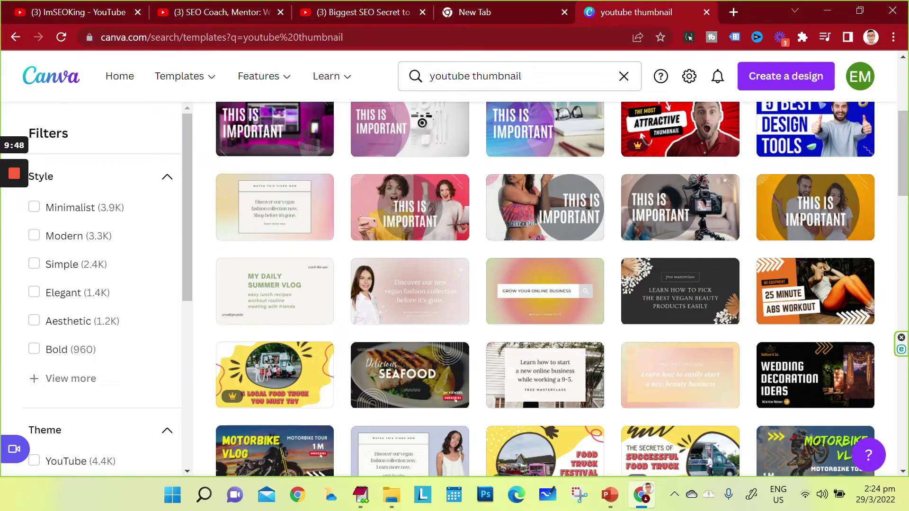
{"action": "left_click", "coordinate": [662, 222]}
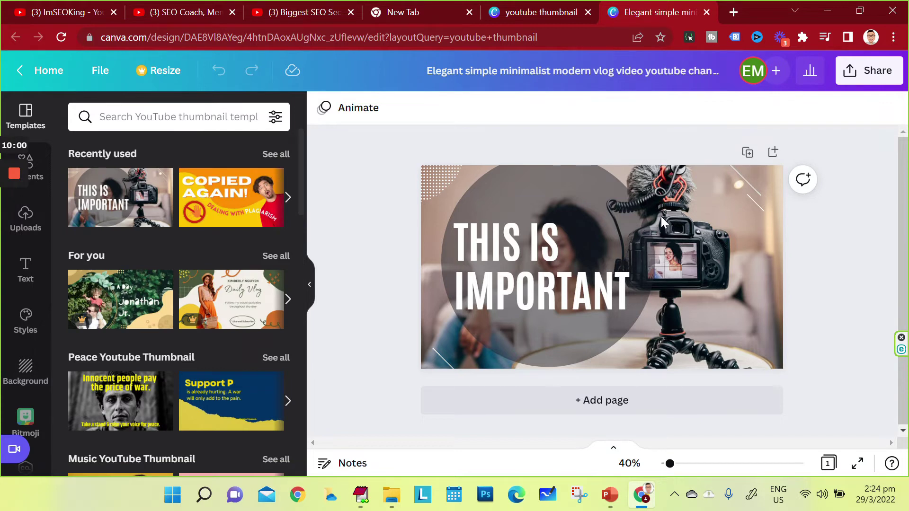
Replace the heading "THIS IS IMPORTANT" with "VIDEO TIPS" on the first line and "FOR YOUTUBE" below it.
{"action": "left_click", "coordinate": [510, 239]}
{"action": "left_click", "coordinate": [511, 233]}
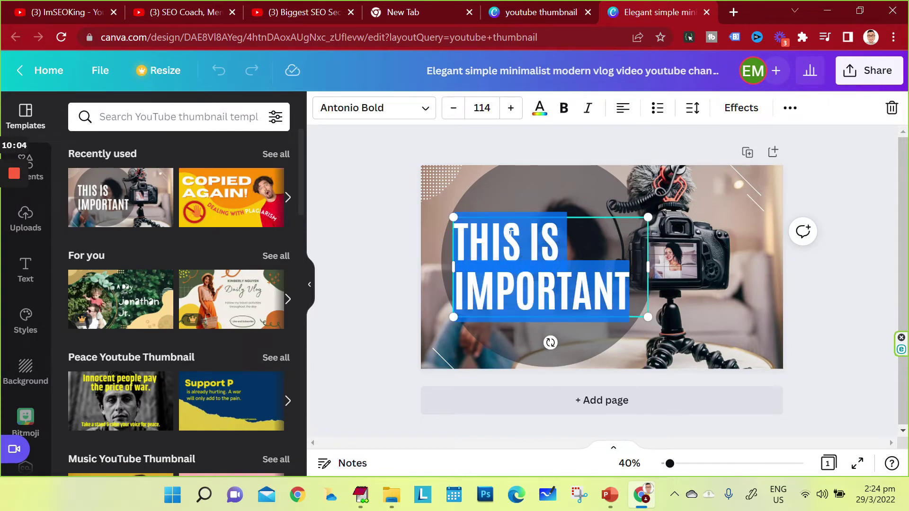
{"action": "type", "text": "VIDEO"}
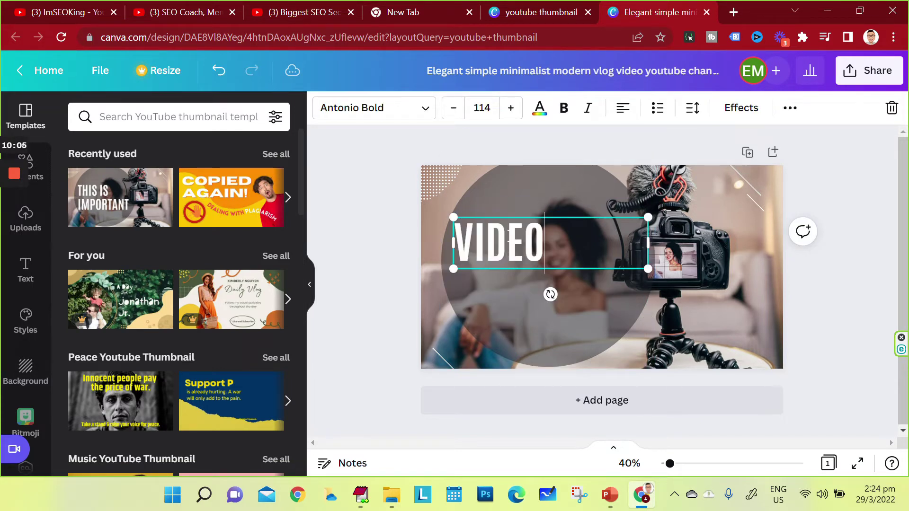
{"action": "type", "text": " TIPS"}
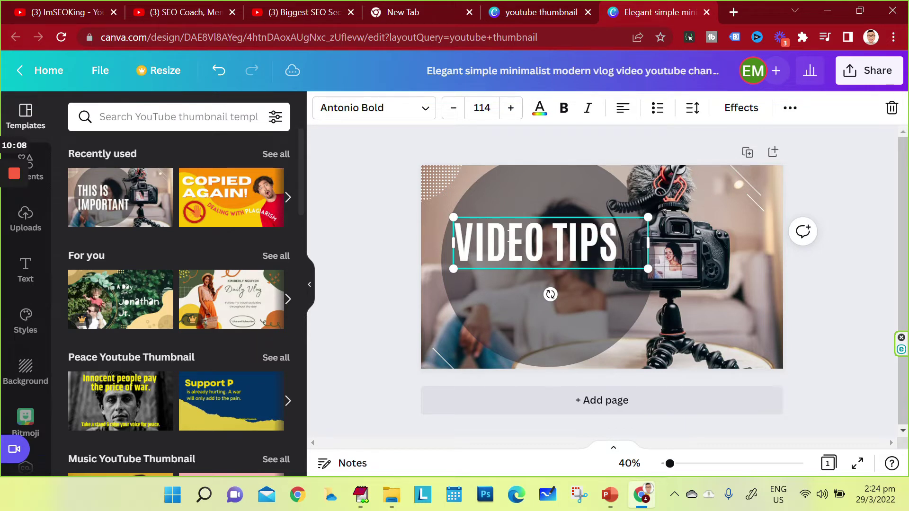
{"action": "key", "text": "Return"}
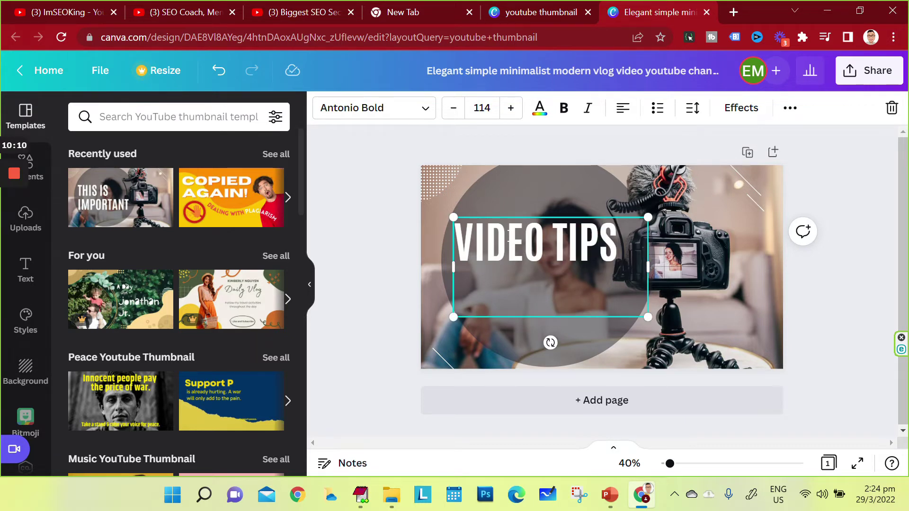
{"action": "type", "text": "FOR YOUT"}
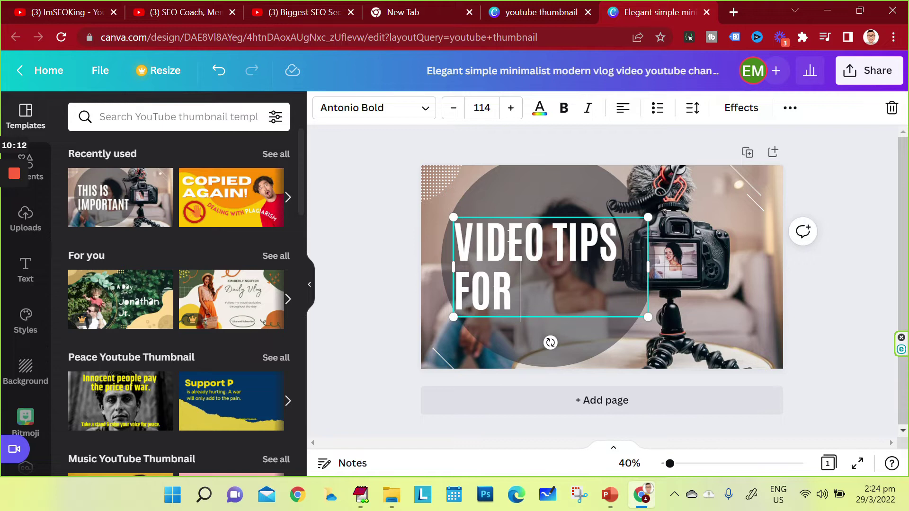
{"action": "type", "text": "UBW"}
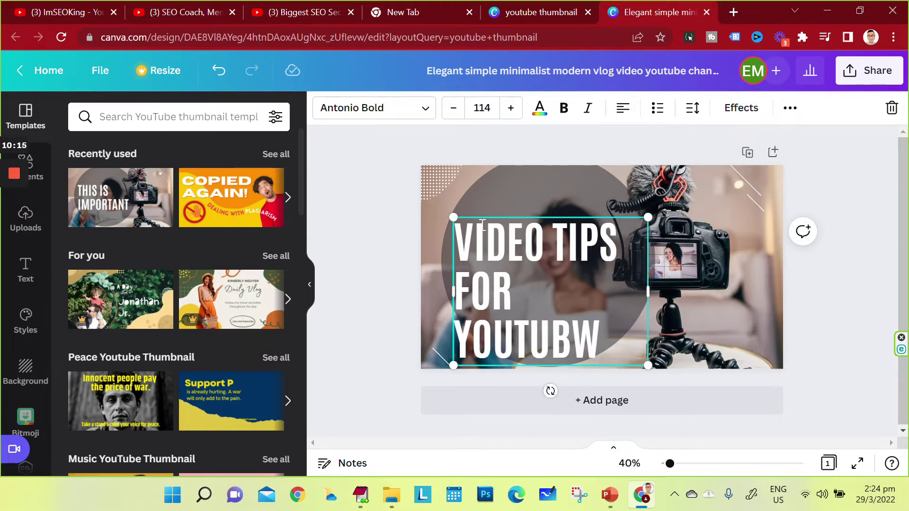
{"action": "key", "text": "BackSpace"}
{"action": "type", "text": "E"}
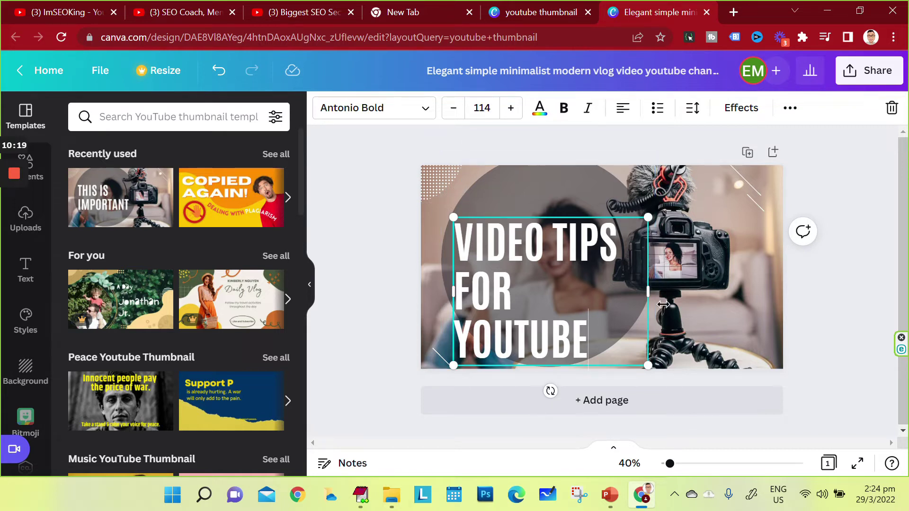
Widen the heading's text box so FOR YOUTUBE fits on one line, and move the heading down near the thumbnail's lower edge.
{"action": "left_click_drag", "start_coordinate": [648, 288], "coordinate": [679, 289]}
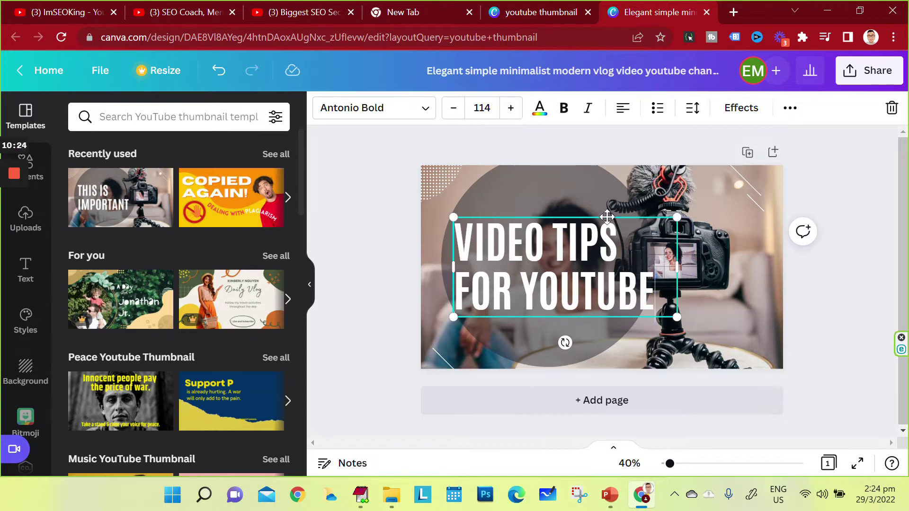
{"action": "left_click_drag", "start_coordinate": [606, 217], "coordinate": [598, 254]}
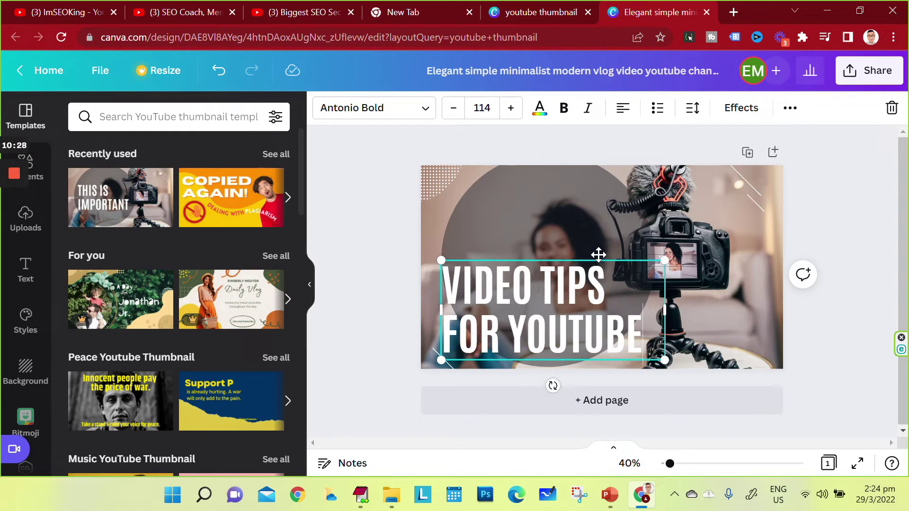
Reduce the font size of the whole heading text to 84.
{"action": "left_click_drag", "start_coordinate": [642, 334], "coordinate": [436, 282]}
{"action": "left_click", "coordinate": [455, 108]}
{"action": "left_click", "coordinate": [455, 108]}
{"action": "left_click", "coordinate": [455, 109]}
{"action": "left_click", "coordinate": [455, 109]}
{"action": "left_click", "coordinate": [455, 109]}
{"action": "left_click", "coordinate": [455, 109]}
{"action": "left_click", "coordinate": [455, 109]}
{"action": "left_click", "coordinate": [455, 109]}
{"action": "left_click", "coordinate": [456, 109]}
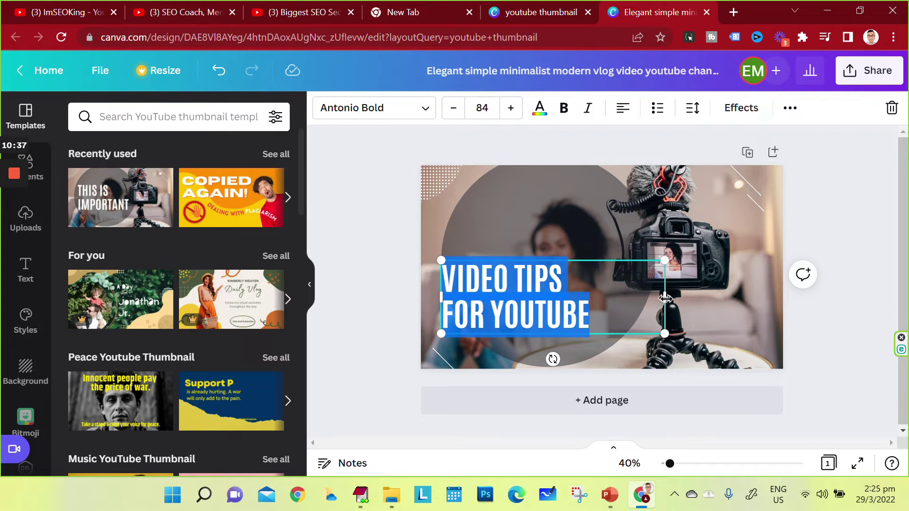
Stretch the heading's text box across the camera and join the text into the single line "VIDEO TIPS FOR YOUTUBE".
{"action": "left_click_drag", "start_coordinate": [666, 298], "coordinate": [755, 313]}
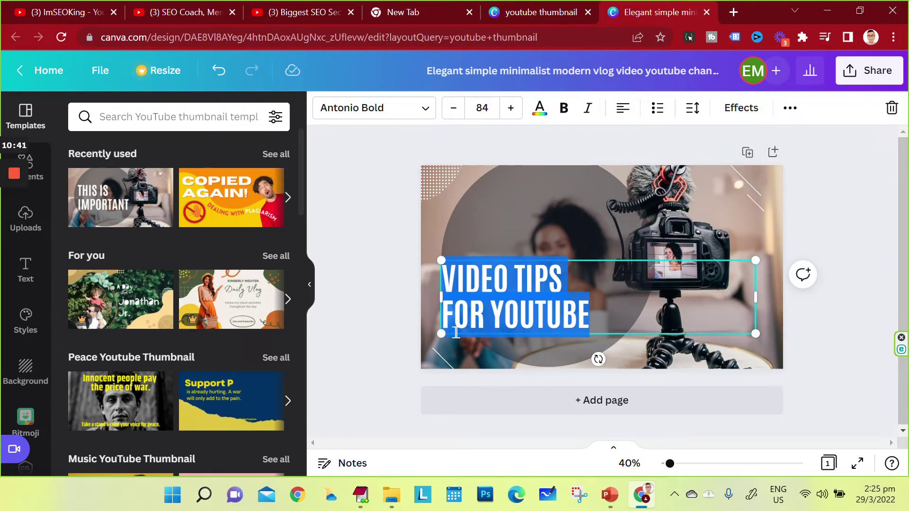
{"action": "left_click", "coordinate": [452, 309]}
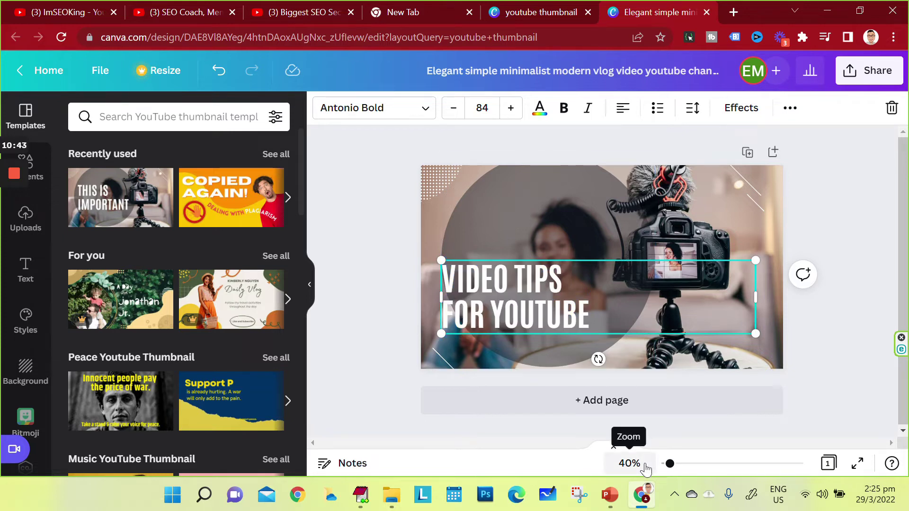
{"action": "key", "text": "BackSpace"}
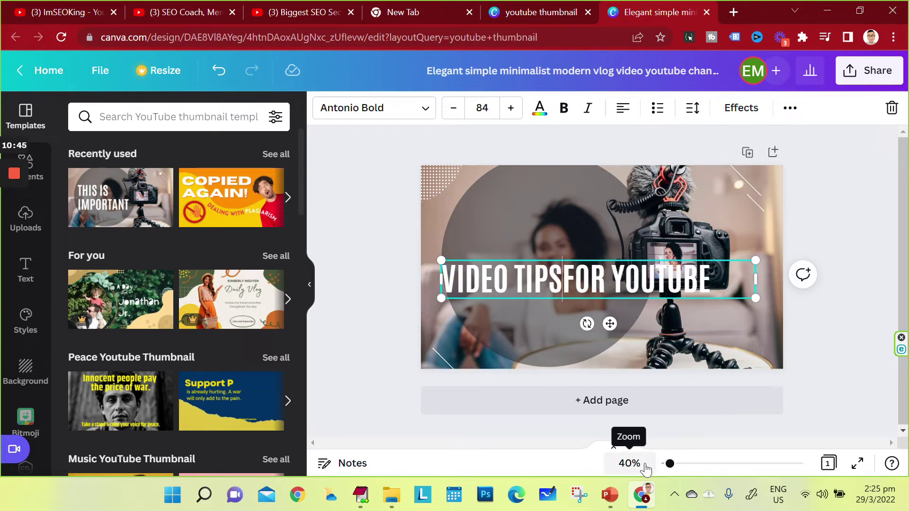
{"action": "left_click", "coordinate": [577, 275]}
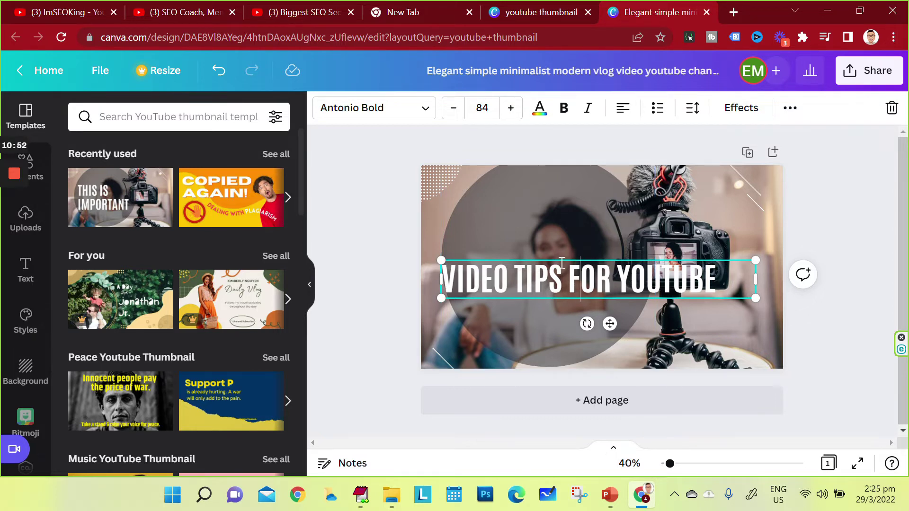
Move the heading below the woman's face and apply the Background text effect to it.
{"action": "left_click_drag", "start_coordinate": [561, 259], "coordinate": [558, 295]}
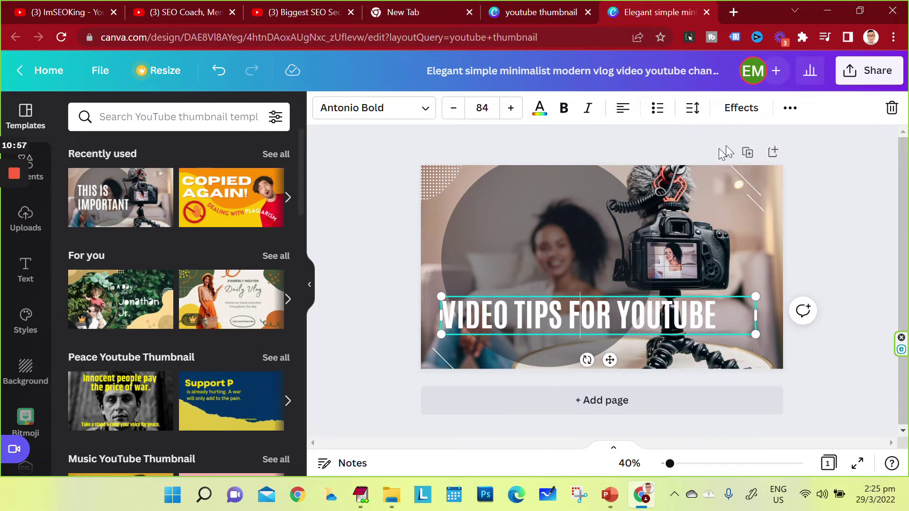
{"action": "left_click", "coordinate": [750, 112]}
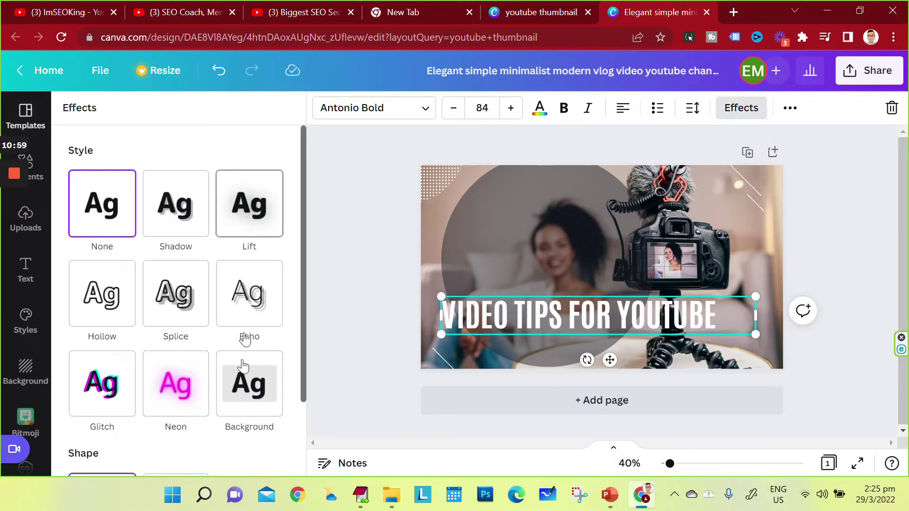
{"action": "left_click", "coordinate": [249, 387]}
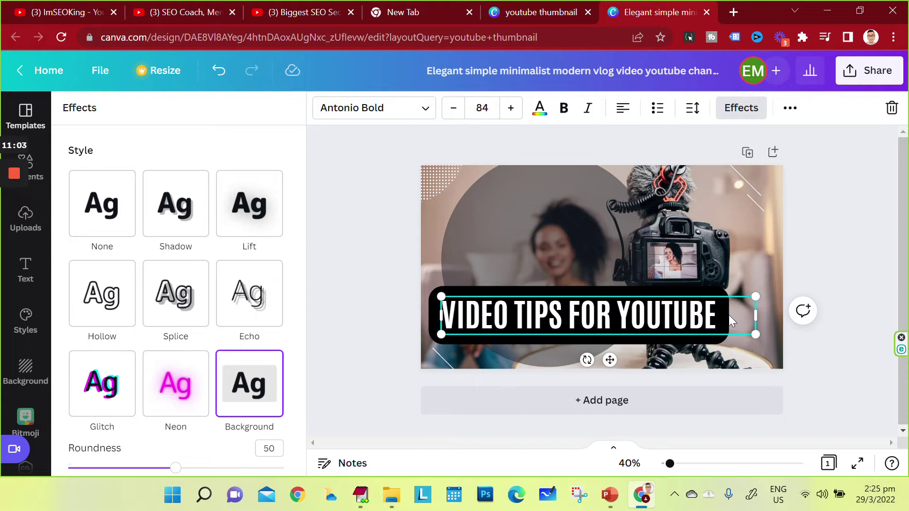
Show the uploaded images, and shrink and reposition the grey circle so it frames the woman above the heading.
{"action": "left_click", "coordinate": [25, 220]}
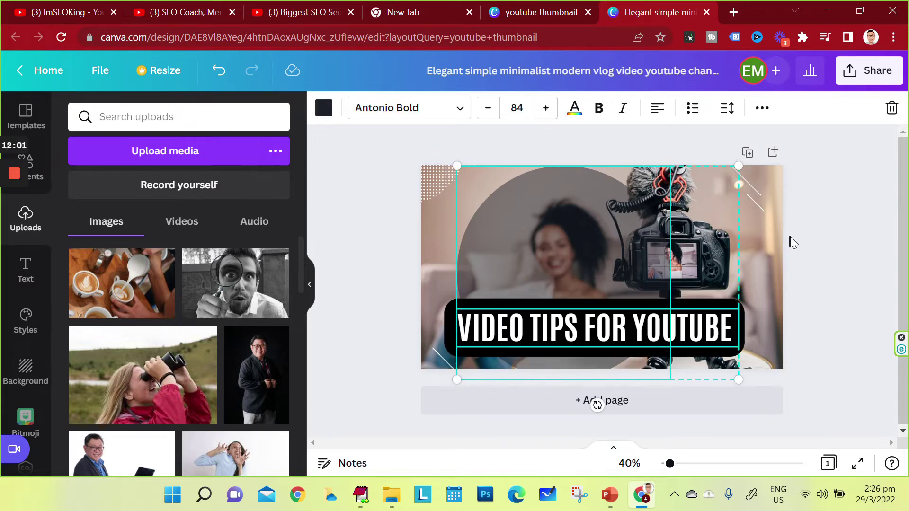
{"action": "left_click", "coordinate": [865, 251]}
{"action": "left_click", "coordinate": [538, 220]}
{"action": "left_click_drag", "start_coordinate": [539, 220], "coordinate": [523, 188]}
{"action": "left_click_drag", "start_coordinate": [440, 133], "coordinate": [483, 186]}
{"action": "left_click_drag", "start_coordinate": [586, 260], "coordinate": [572, 239]}
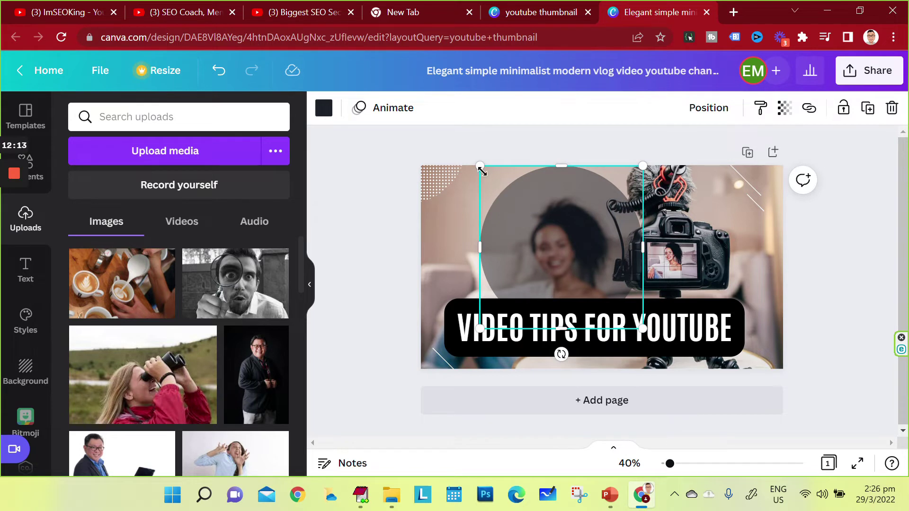
{"action": "left_click_drag", "start_coordinate": [479, 166], "coordinate": [462, 171]}
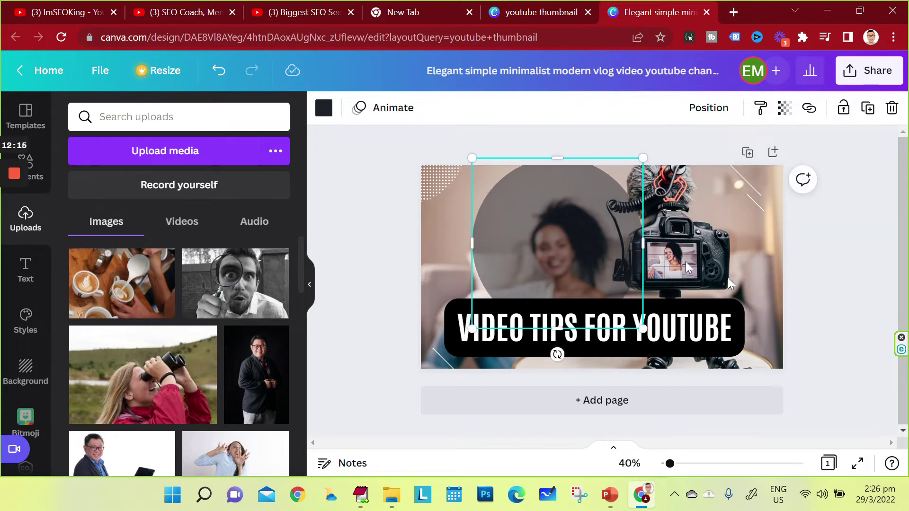
{"action": "left_click", "coordinate": [820, 286]}
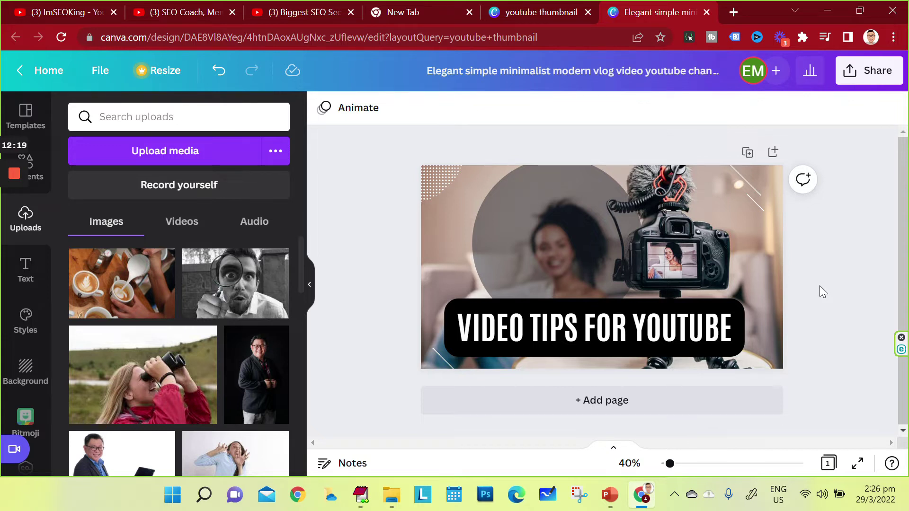
Download the thumbnail as a 1280 × 720 px PNG and check the downloaded image in the photo viewer, closing it when done.
{"action": "left_click", "coordinate": [881, 74]}
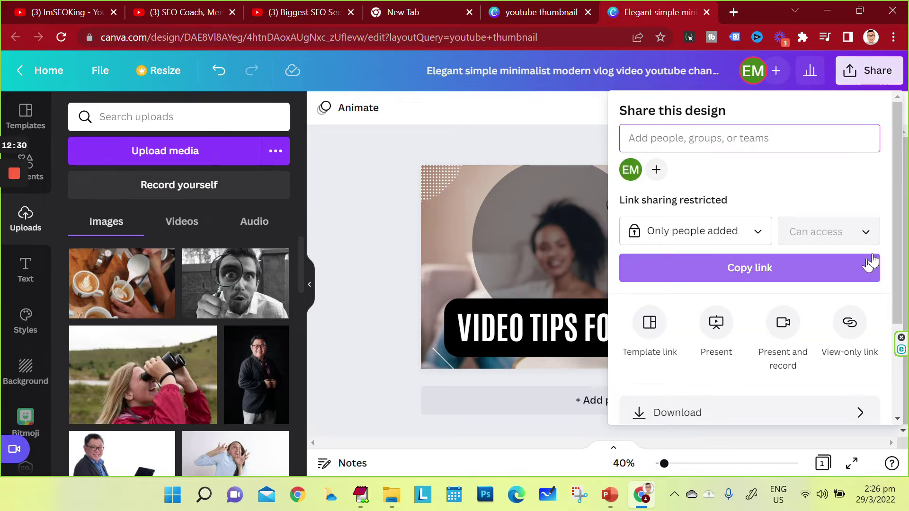
{"action": "scroll", "coordinate": [710, 293], "scroll_direction": "down", "scroll_amount": 3}
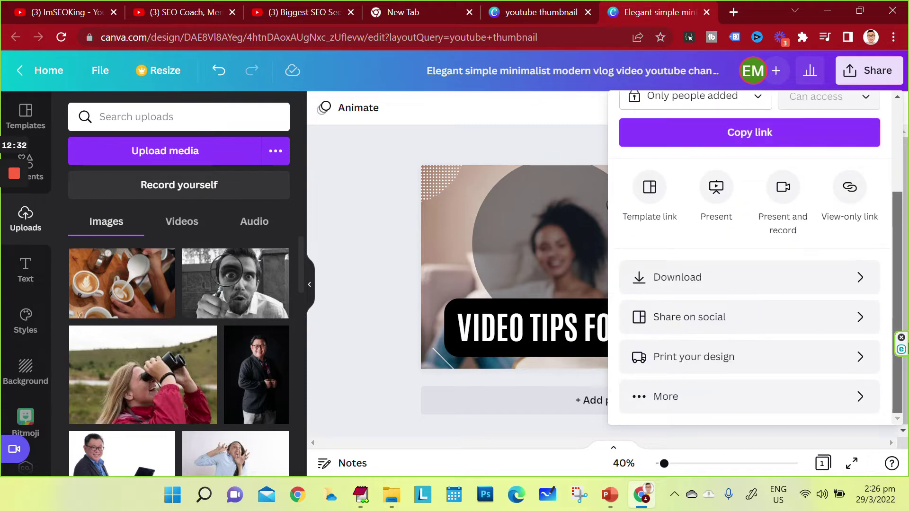
{"action": "left_click", "coordinate": [698, 289]}
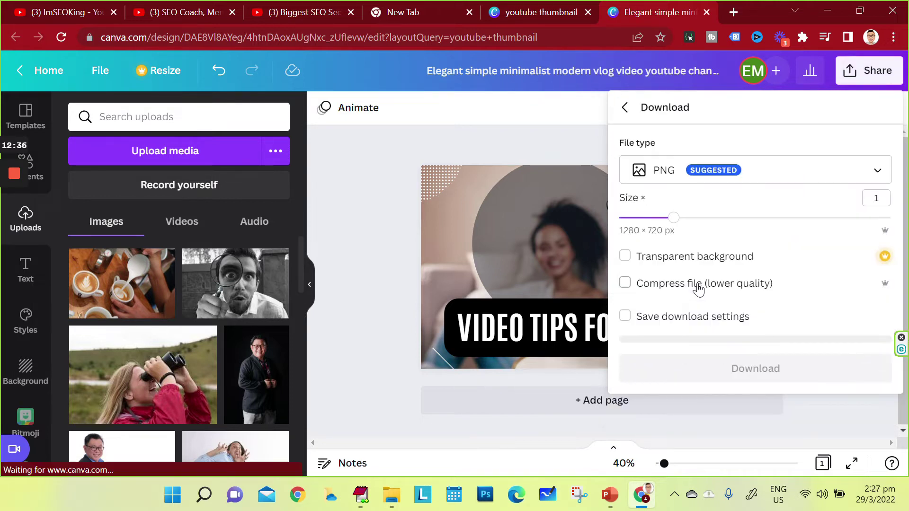
{"action": "left_click", "coordinate": [779, 366]}
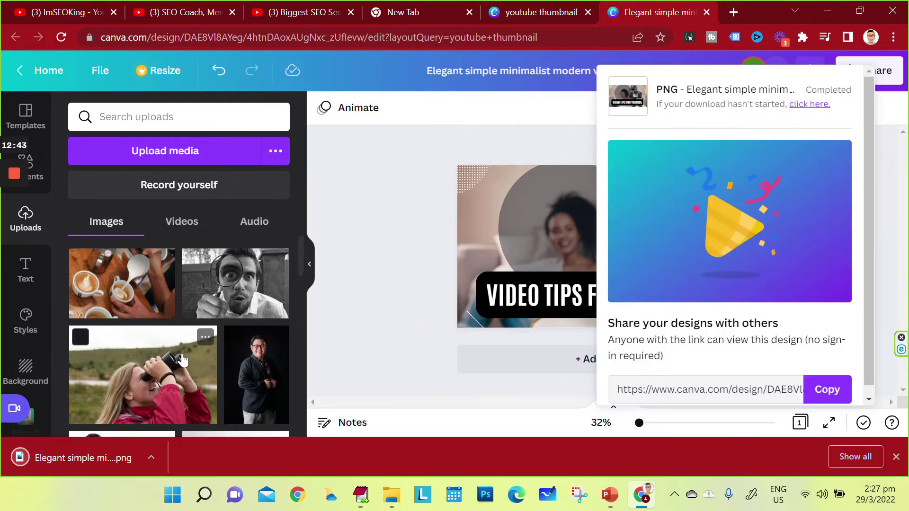
{"action": "left_click", "coordinate": [112, 457]}
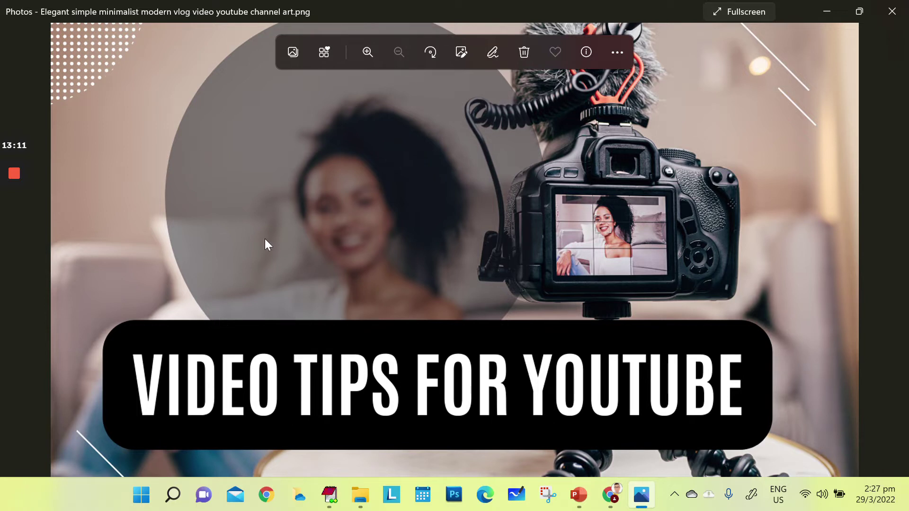
{"action": "left_click", "coordinate": [893, 13]}
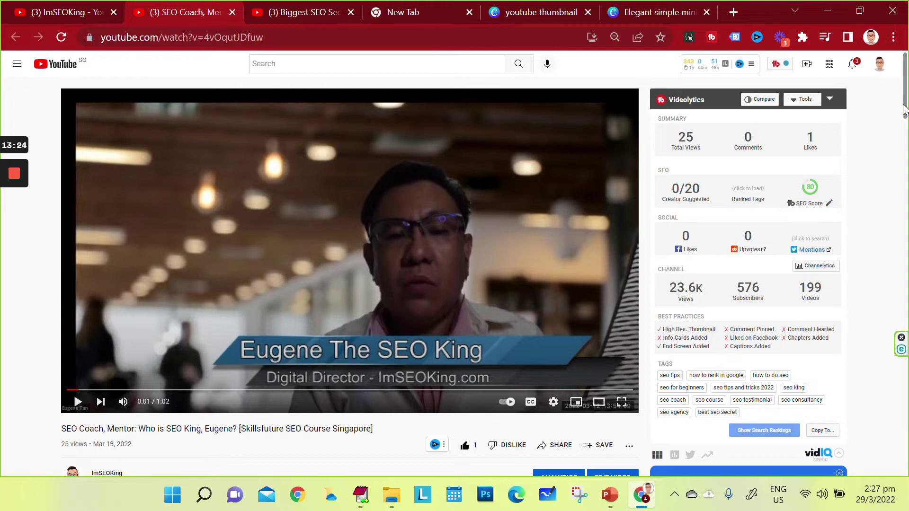
Switch to the "SEO Coach, Mentor" video on YouTube and open its video details for editing.
{"action": "scroll", "coordinate": [906, 108], "scroll_direction": "down", "scroll_amount": 5}
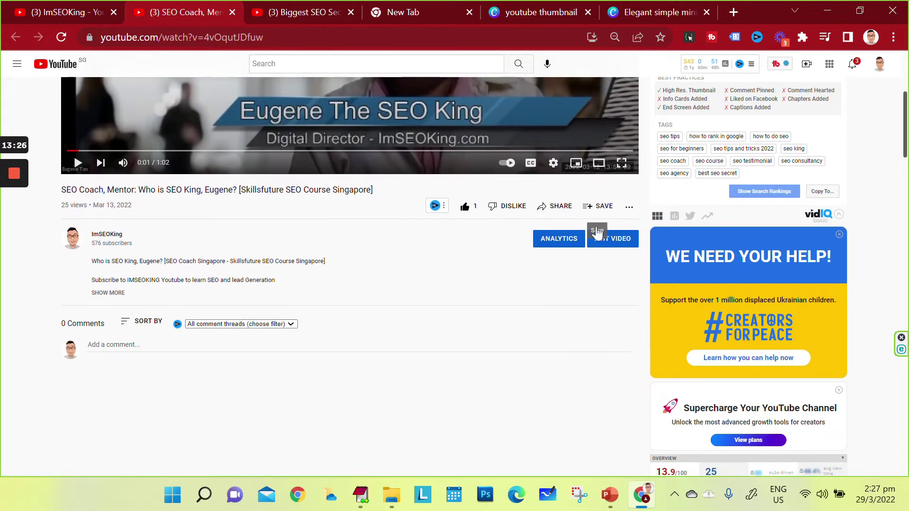
{"action": "left_click", "coordinate": [600, 243]}
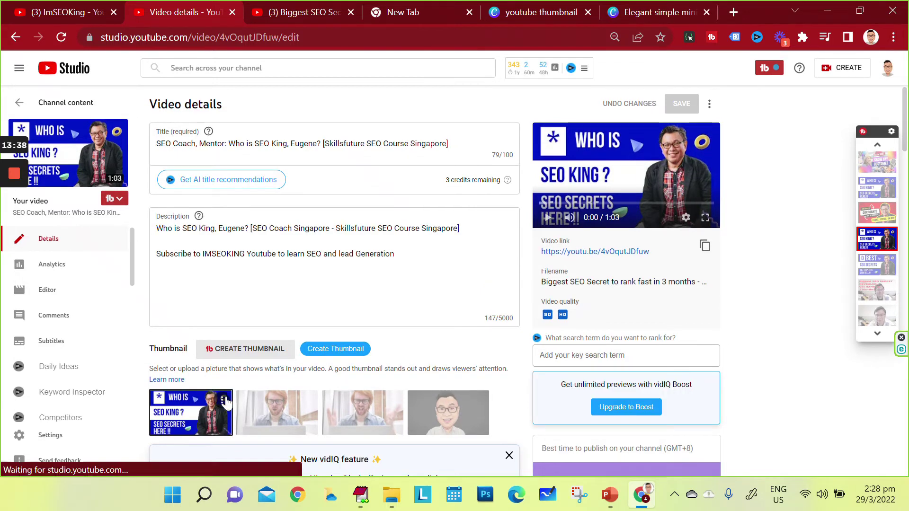
Choose to change the video's current thumbnail, and look over the uploads on the ImSEOKing channel page.
{"action": "left_click", "coordinate": [226, 397]}
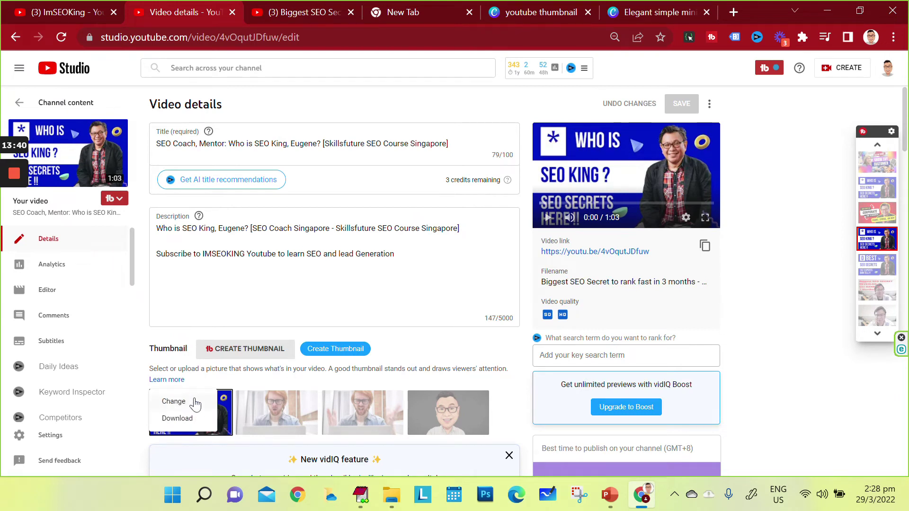
{"action": "left_click", "coordinate": [176, 401]}
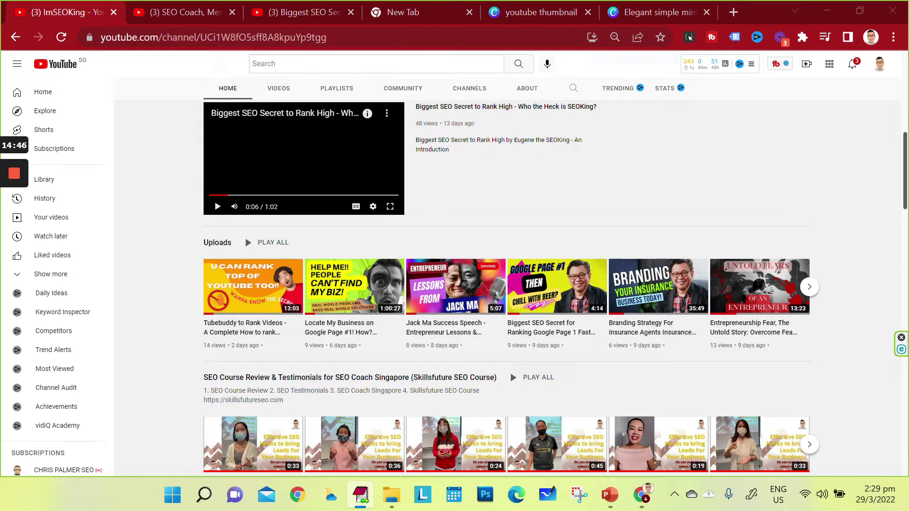
{"action": "left_click_drag", "start_coordinate": [905, 187], "coordinate": [906, 210]}
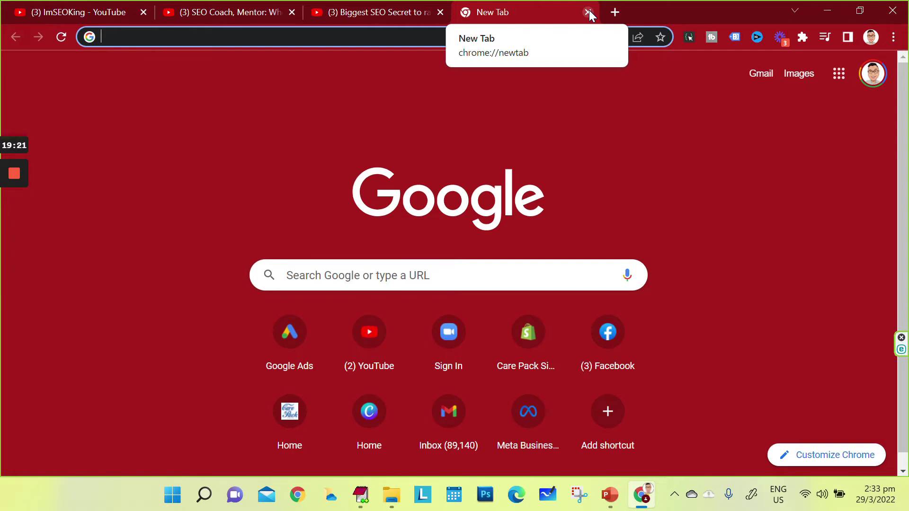
Go to ads.google.com and show the account's list of campaigns.
{"action": "type", "text": "ads"}
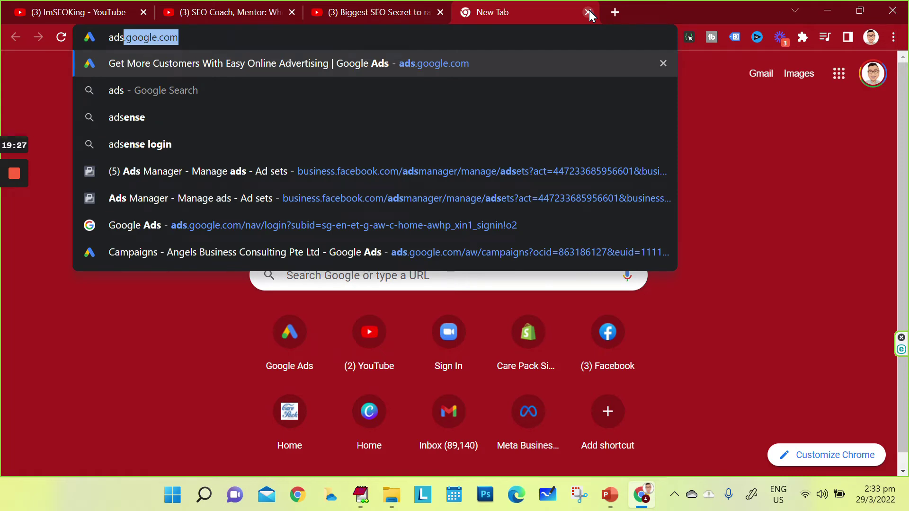
{"action": "key", "text": "Return"}
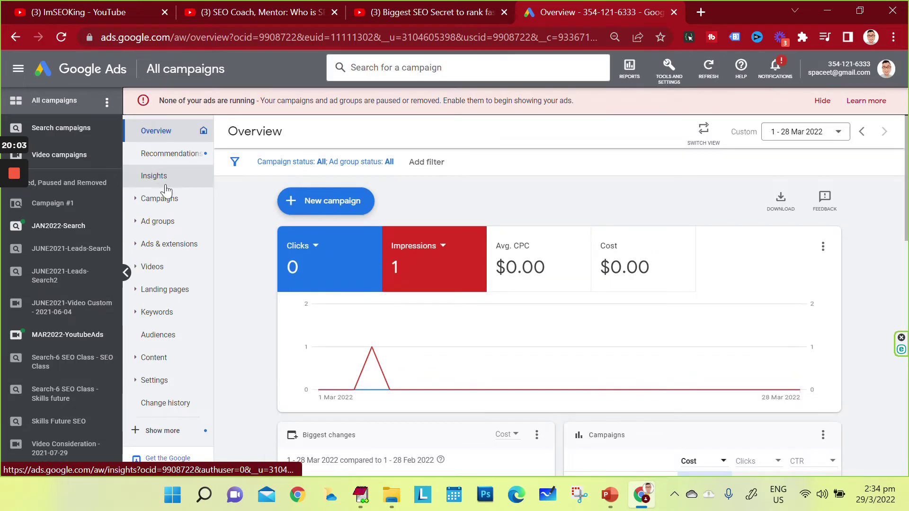
{"action": "left_click", "coordinate": [172, 199]}
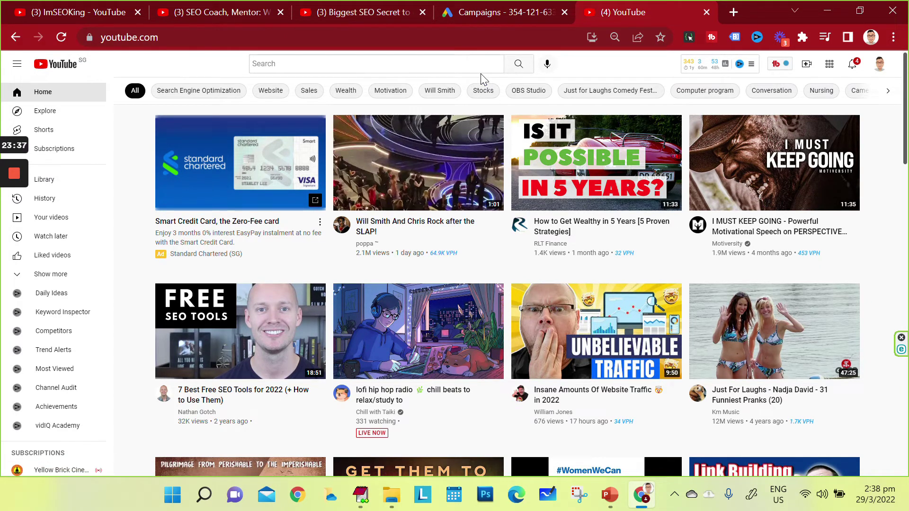
Search YouTube for "youtube advertising" and examine the sponsored "#1 SMM Agency in Singapore" result and the videos below it.
{"action": "left_click", "coordinate": [284, 63]}
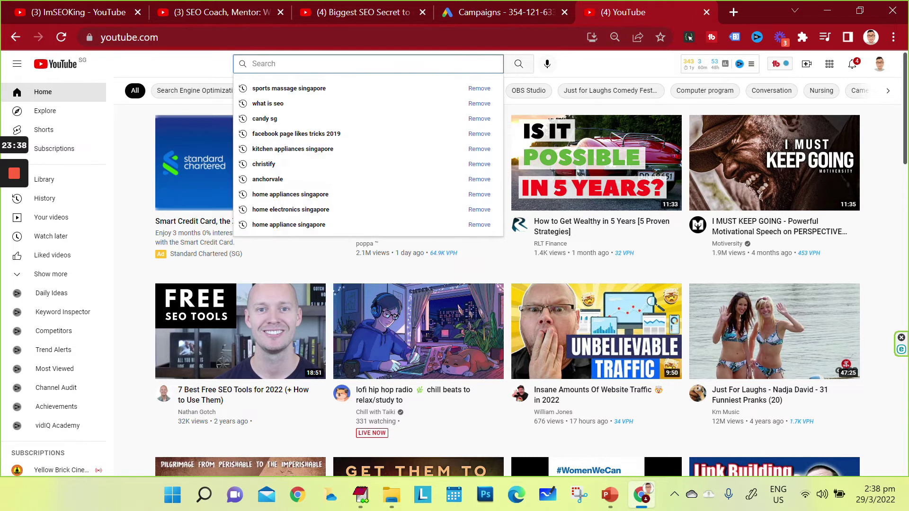
{"action": "type", "text": "youtu"}
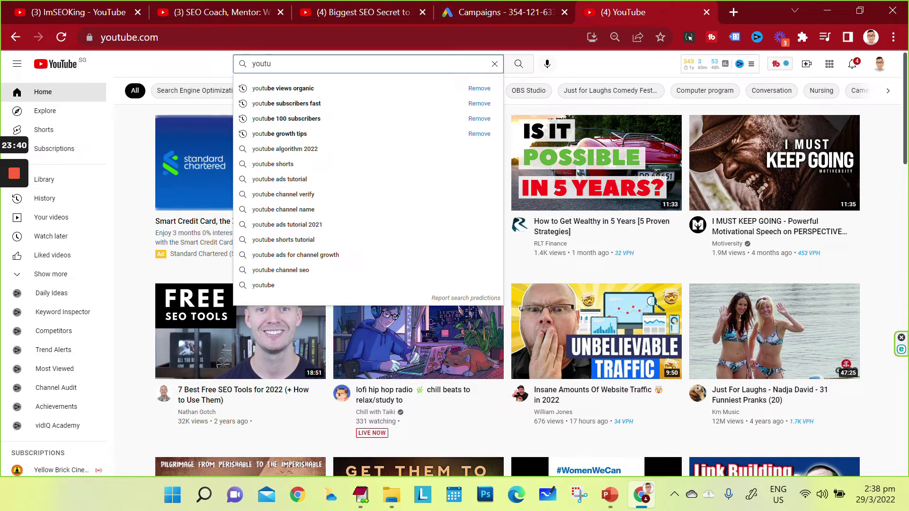
{"action": "type", "text": "be advertising"}
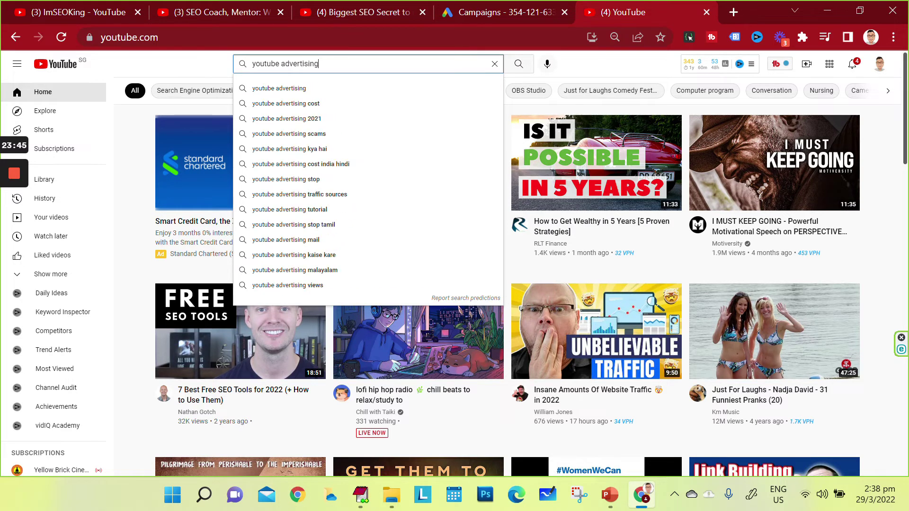
{"action": "key", "text": "Return"}
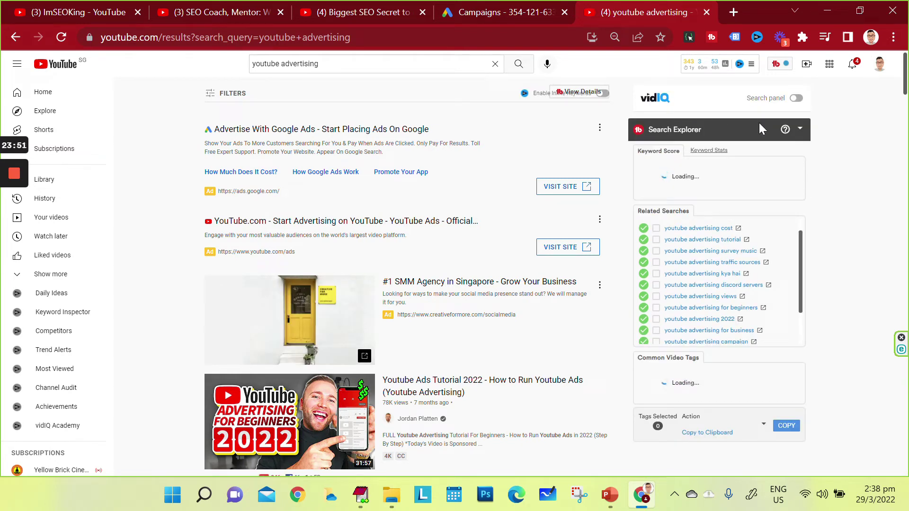
{"action": "left_click_drag", "start_coordinate": [382, 281], "coordinate": [554, 327]}
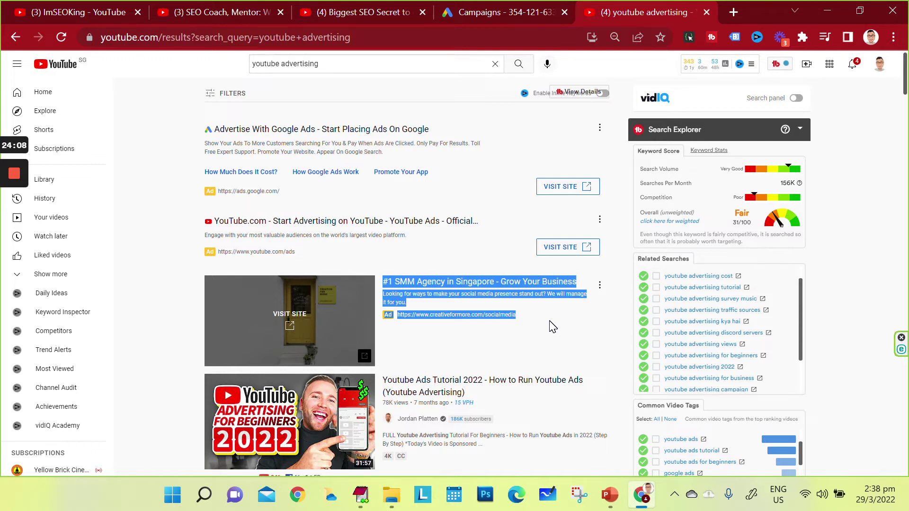
{"action": "mouse_move", "coordinate": [905, 83]}
{"action": "left_mouse_down"}
{"action": "mouse_move", "coordinate": [905, 113]}
{"action": "mouse_move", "coordinate": [902, 90]}
{"action": "left_mouse_up"}
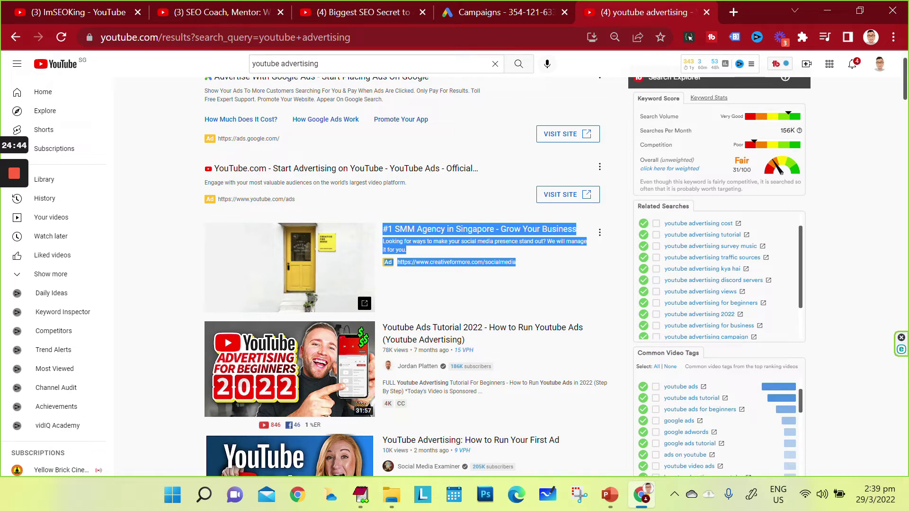
{"action": "mouse_move", "coordinate": [905, 89]}
{"action": "left_mouse_down"}
{"action": "mouse_move", "coordinate": [905, 114]}
{"action": "mouse_move", "coordinate": [906, 105]}
{"action": "left_mouse_up"}
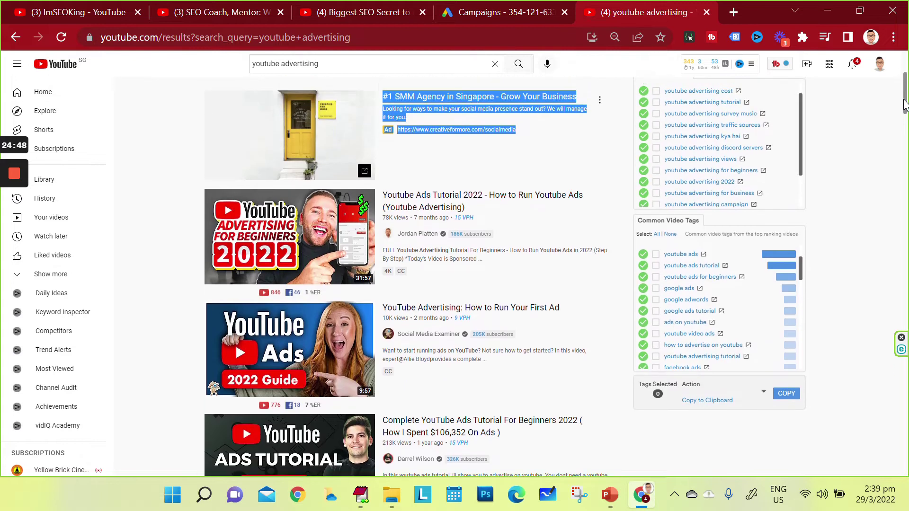
Open the "Youtube Ads Tutorial 2022" video, pause its opening ad, and examine the suggested videos beside the comments.
{"action": "left_click", "coordinate": [392, 197]}
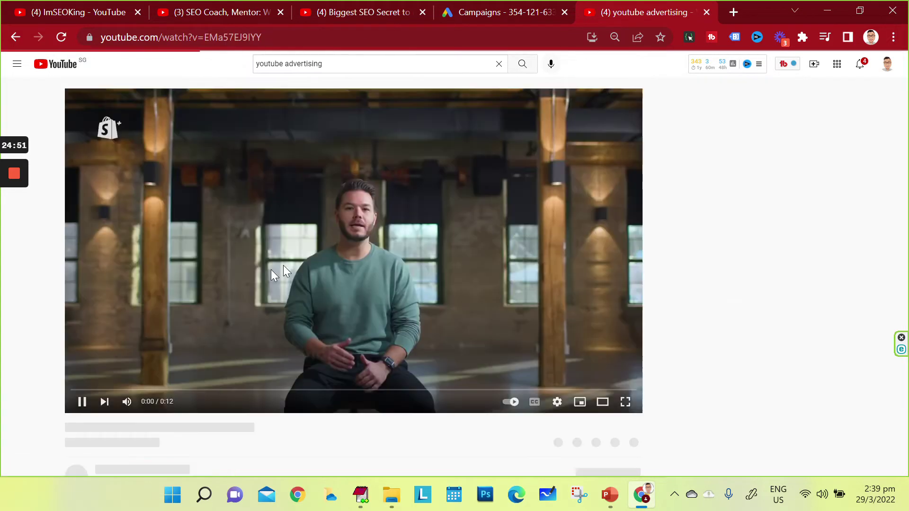
{"action": "left_click", "coordinate": [238, 264]}
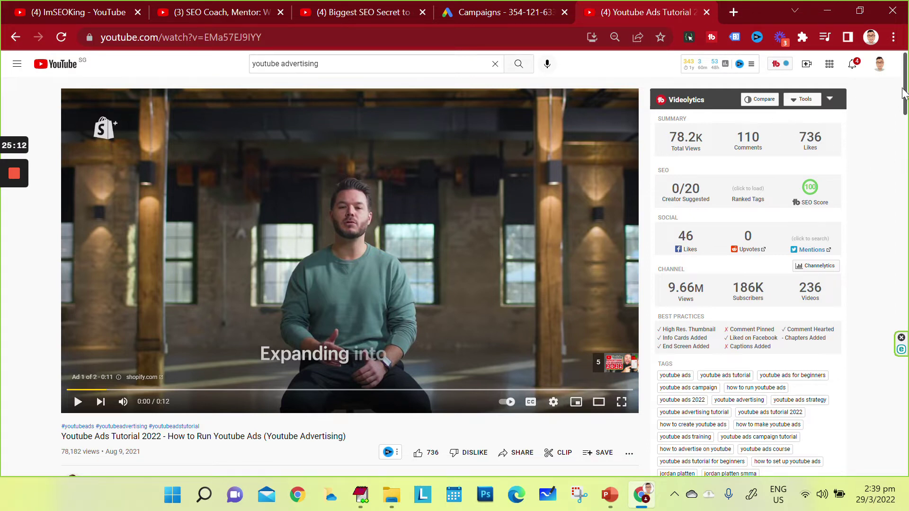
{"action": "left_click_drag", "start_coordinate": [904, 93], "coordinate": [903, 346]}
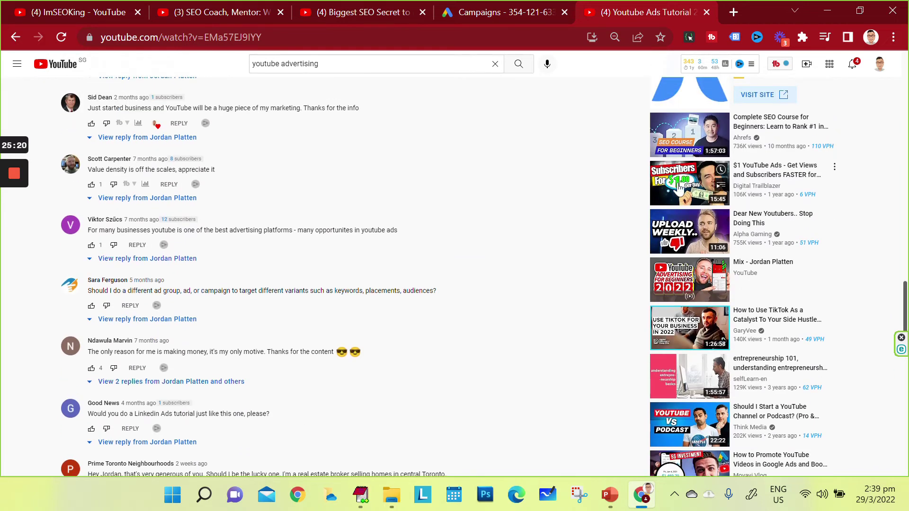
{"action": "left_click_drag", "start_coordinate": [630, 124], "coordinate": [850, 297]}
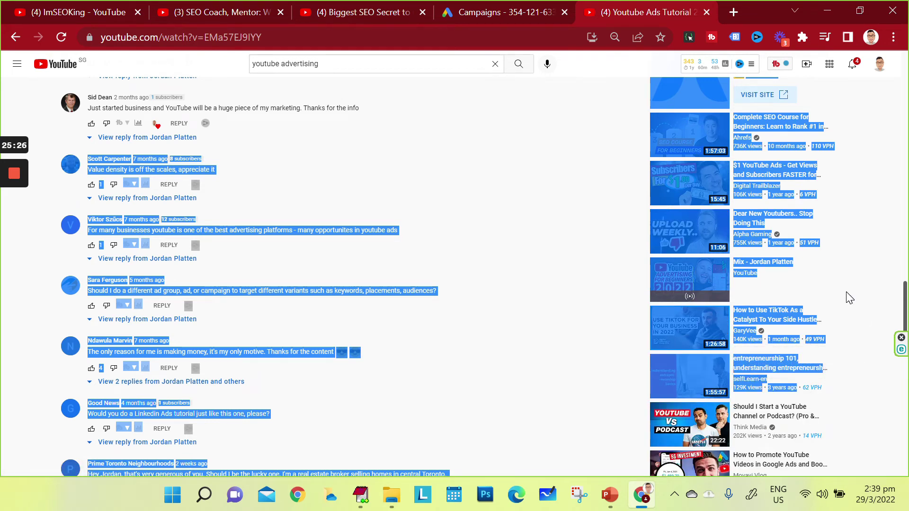
{"action": "left_click", "coordinate": [850, 297]}
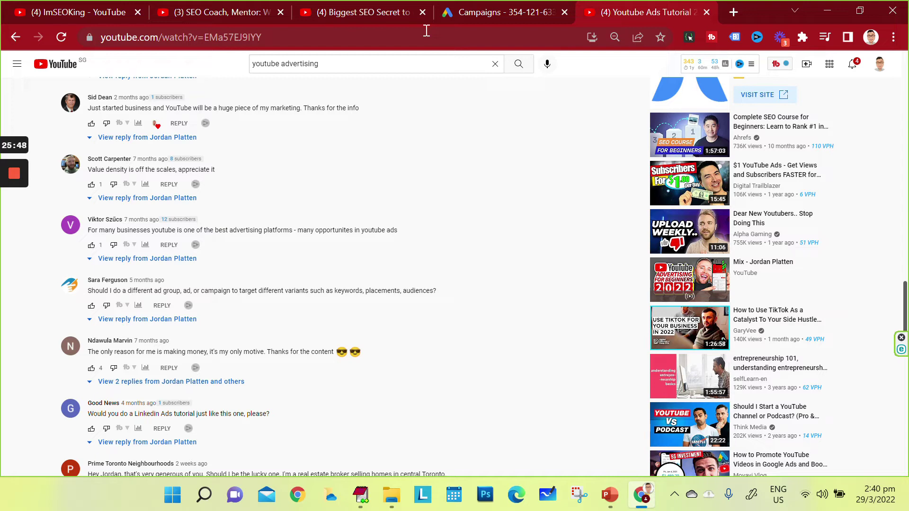
Go to the YouTube home page and highlight the text of the UOB Temporary Bridging Loan ad.
{"action": "left_click", "coordinate": [266, 35]}
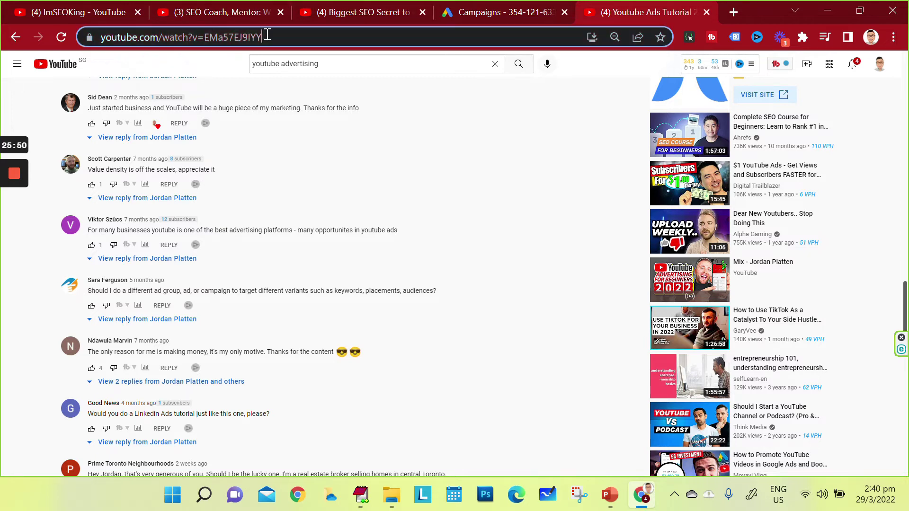
{"action": "type", "text": "youtube"}
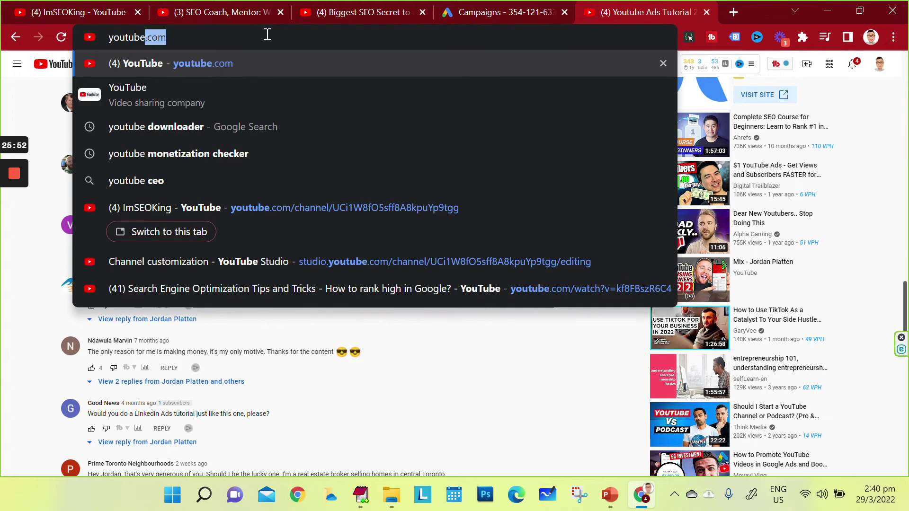
{"action": "key", "text": "Return"}
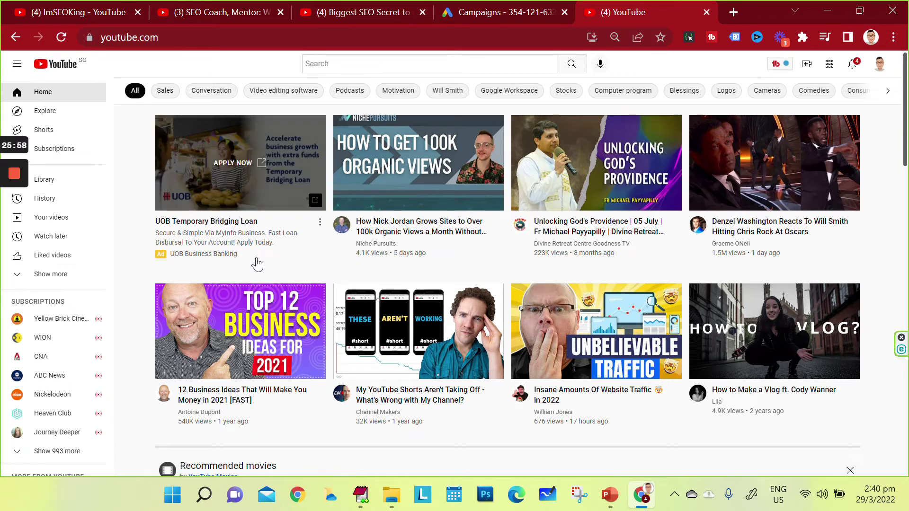
{"action": "left_click_drag", "start_coordinate": [257, 264], "coordinate": [150, 222]}
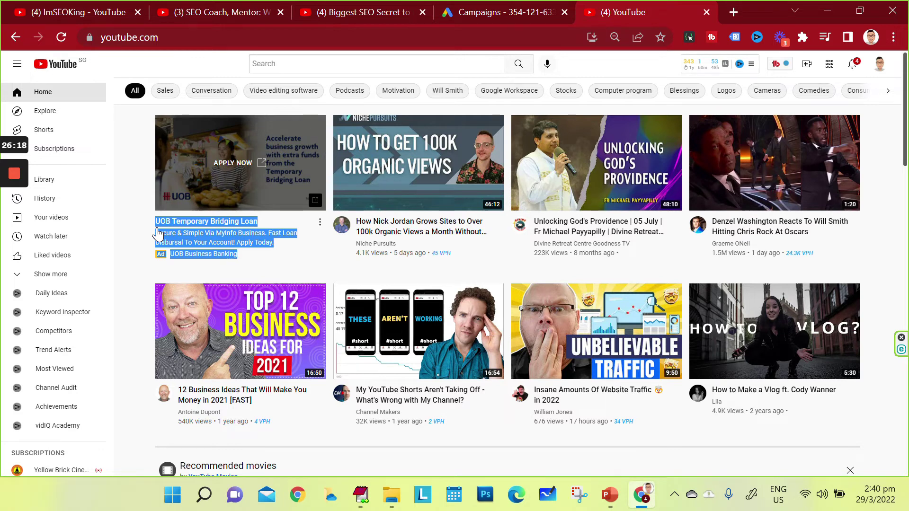
Open the UOB ad's landing page, view it, and close it.
{"action": "left_click", "coordinate": [158, 234]}
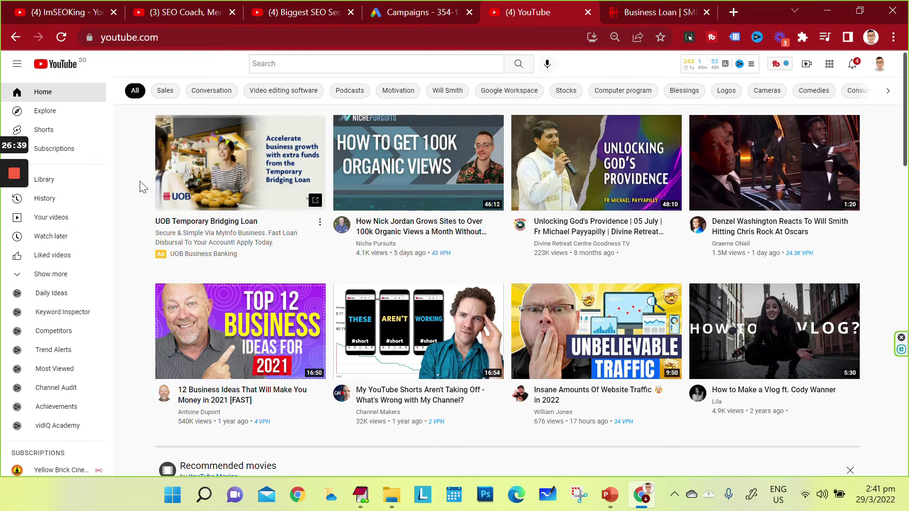
{"action": "left_click", "coordinate": [630, 6]}
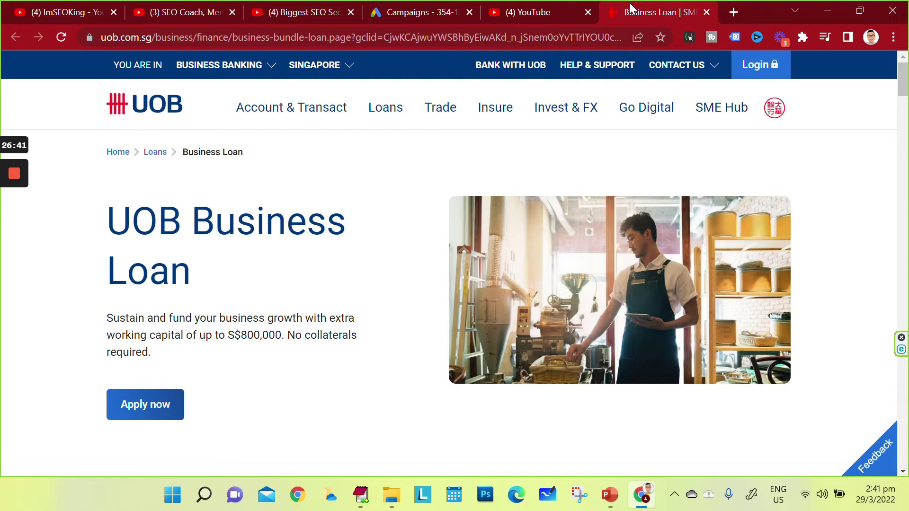
{"action": "left_click", "coordinate": [705, 16]}
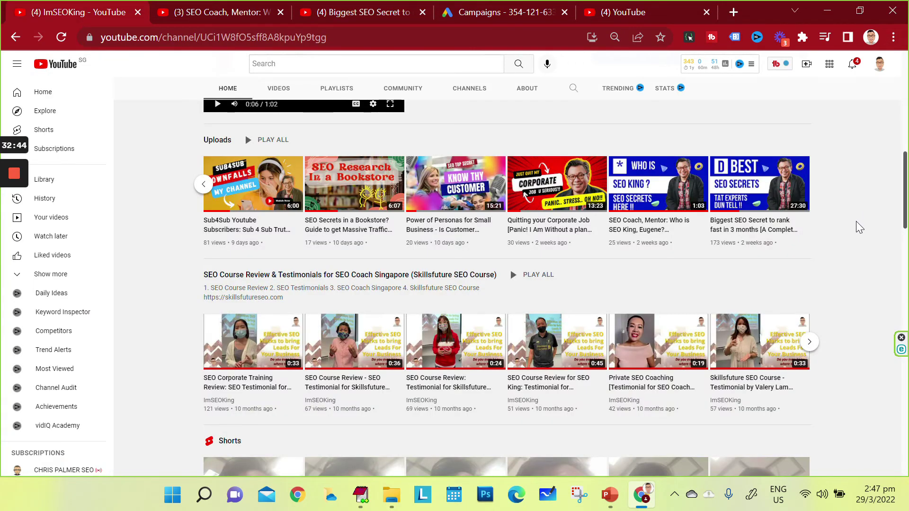
{"action": "left_click_drag", "start_coordinate": [806, 244], "coordinate": [799, 276]}
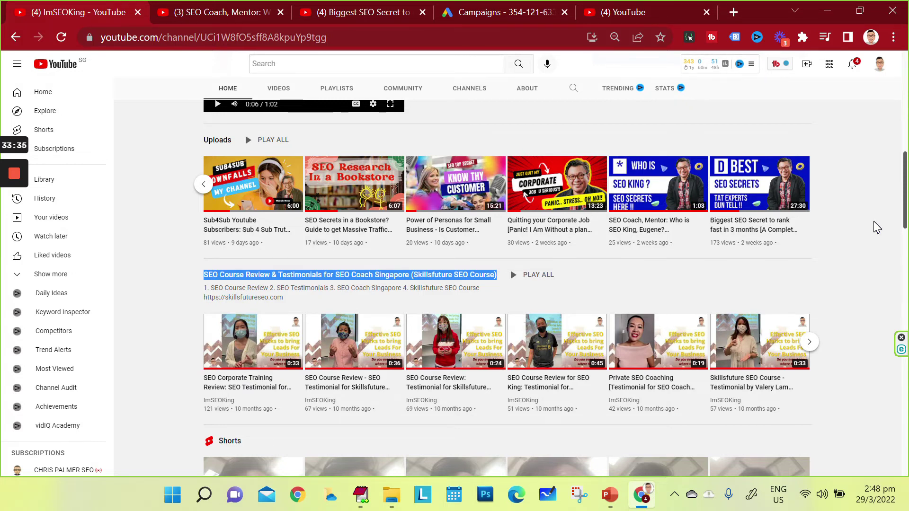
Switch to Google Ads and start a new campaign without a goal's guidance, using the Custom video campaign subtype.
{"action": "left_click", "coordinate": [485, 10]}
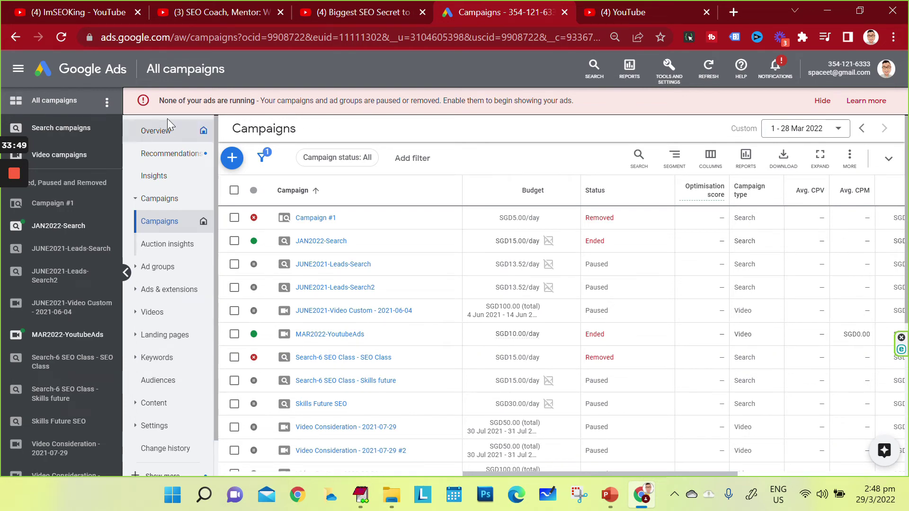
{"action": "left_click", "coordinate": [232, 157]}
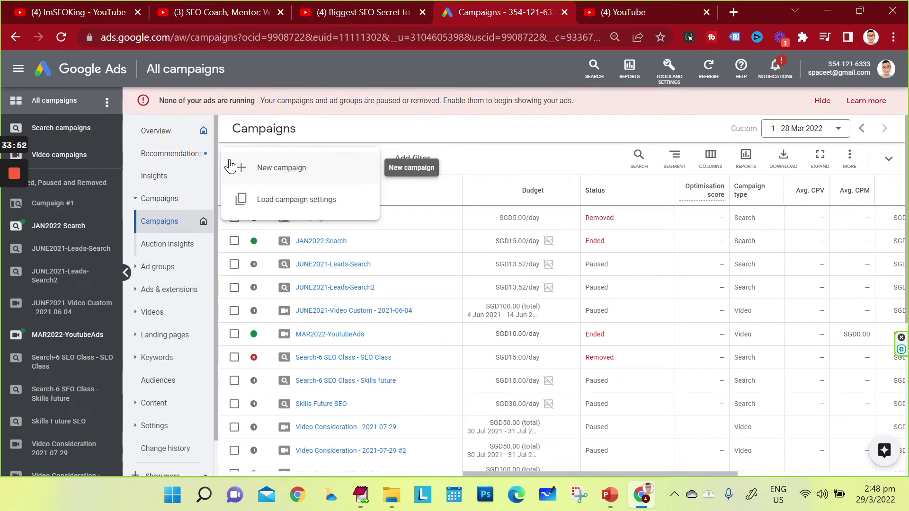
{"action": "left_click", "coordinate": [264, 170]}
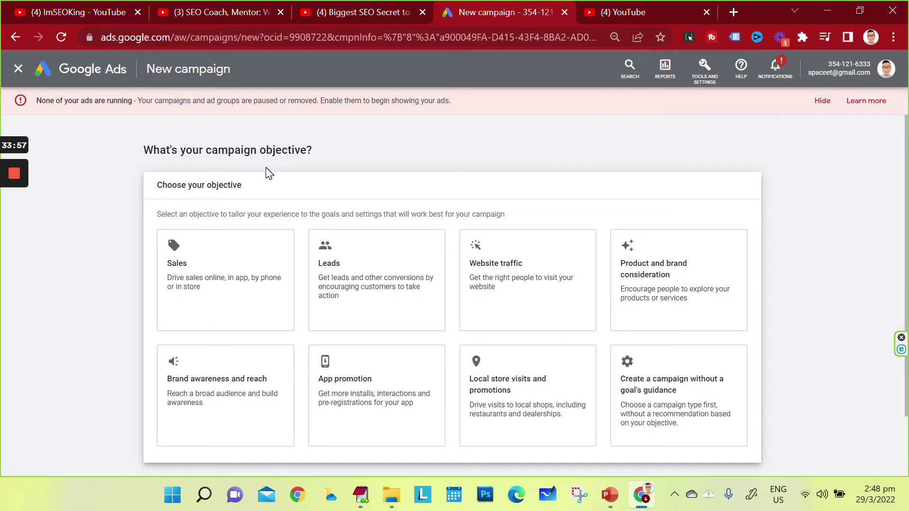
{"action": "scroll", "coordinate": [883, 198], "scroll_direction": "down", "scroll_amount": 1}
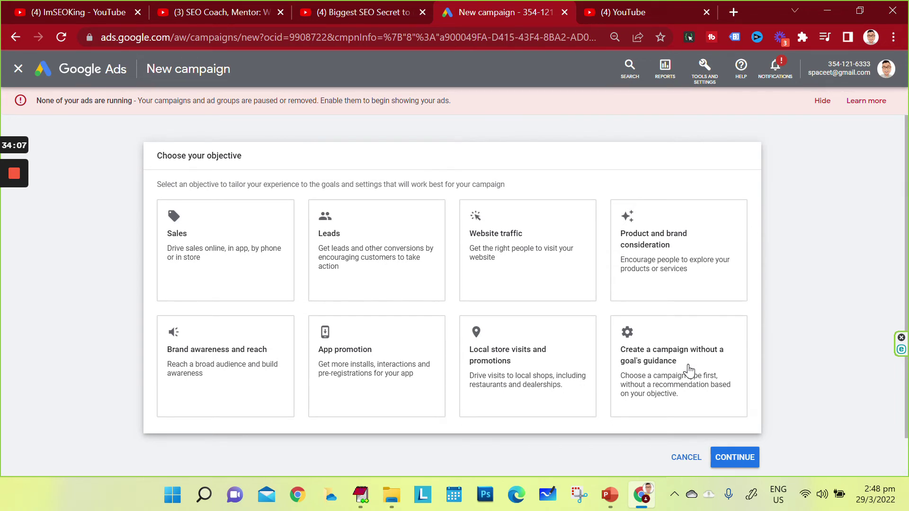
{"action": "left_click", "coordinate": [688, 370]}
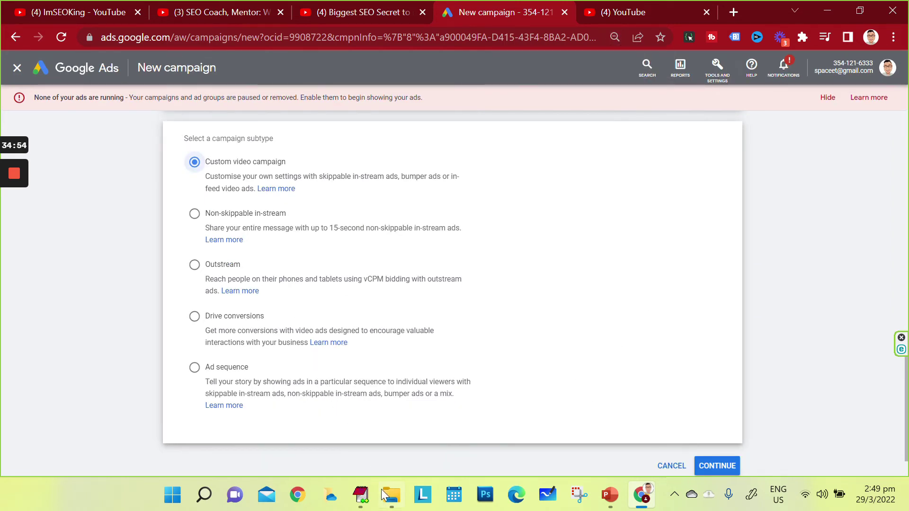
{"action": "left_click", "coordinate": [718, 466]}
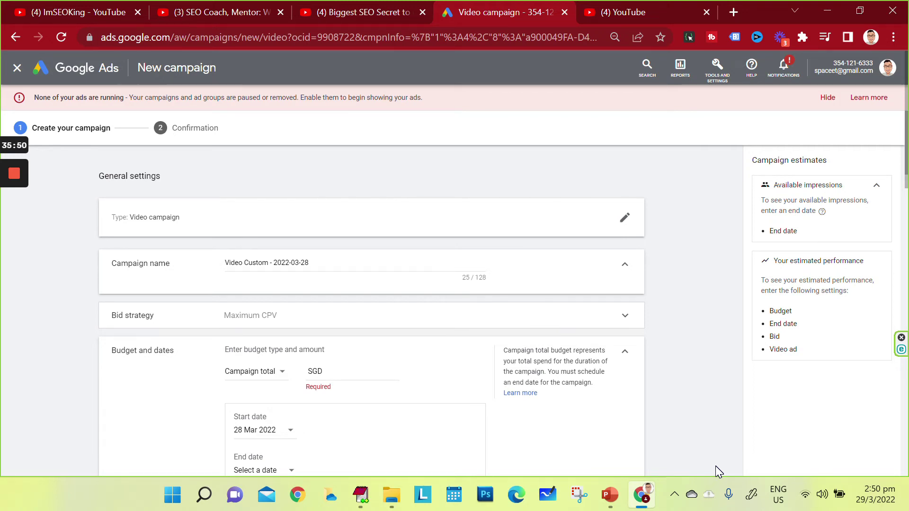
Name the campaign "MAR2022-VideoAd-SEOSecret".
{"action": "left_click_drag", "start_coordinate": [309, 263], "coordinate": [211, 270]}
{"action": "type", "text": "MAR"}
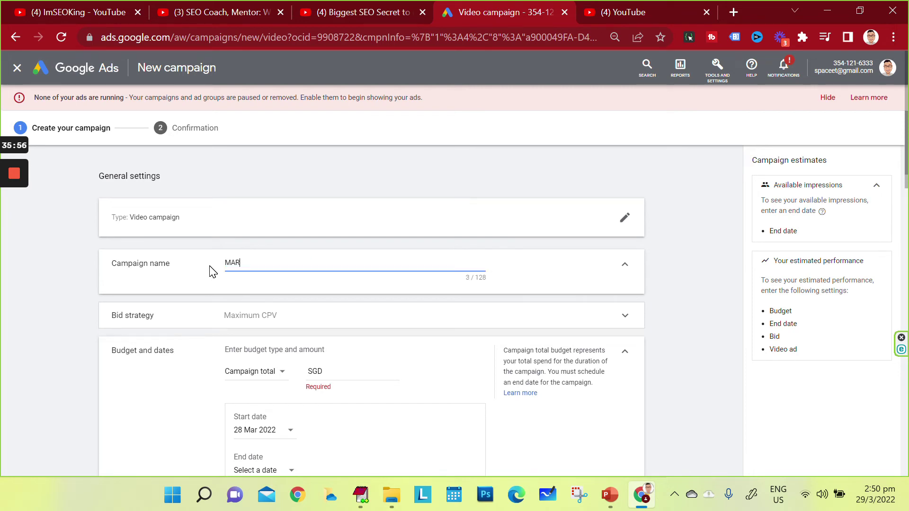
{"action": "type", "text": "2022-VideoAd-SEOSecret"}
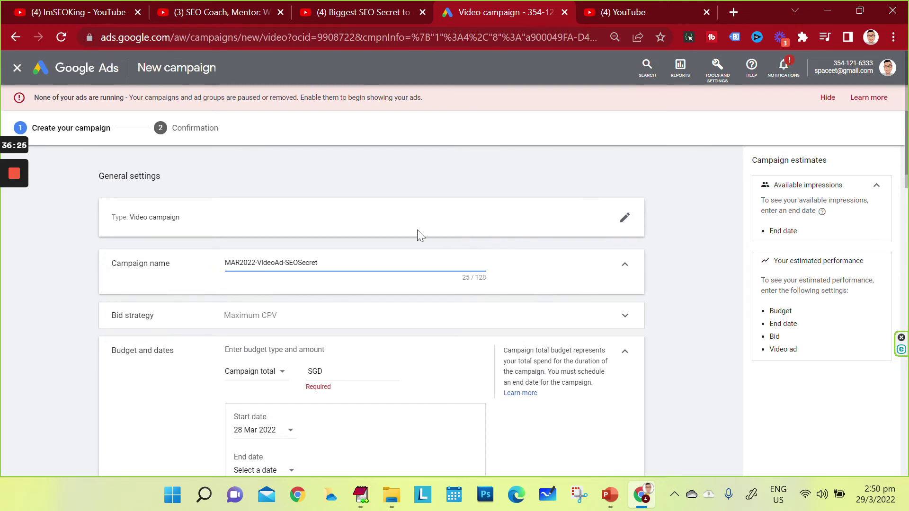
{"action": "scroll", "coordinate": [635, 284], "scroll_direction": "down", "scroll_amount": 3}
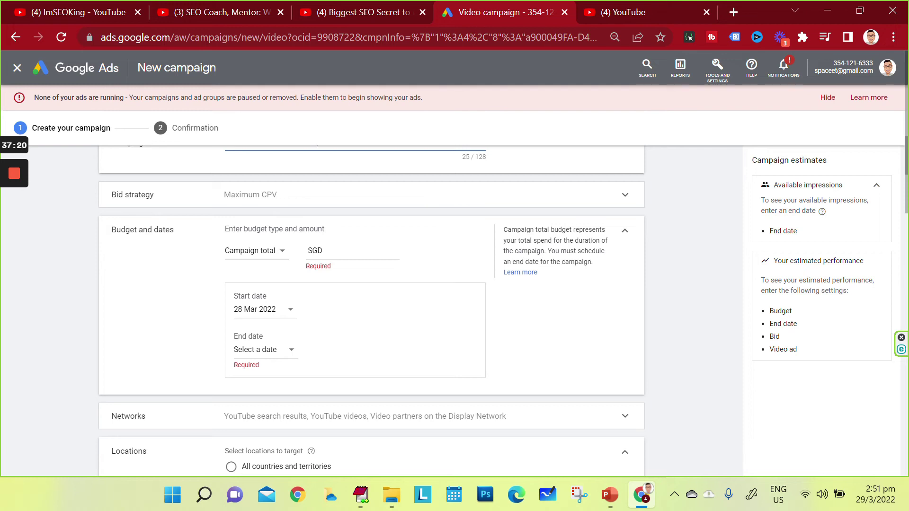
Set the campaign budget to SGD 15.00 daily and the end date to 31 Mar 2022.
{"action": "left_click", "coordinate": [280, 251]}
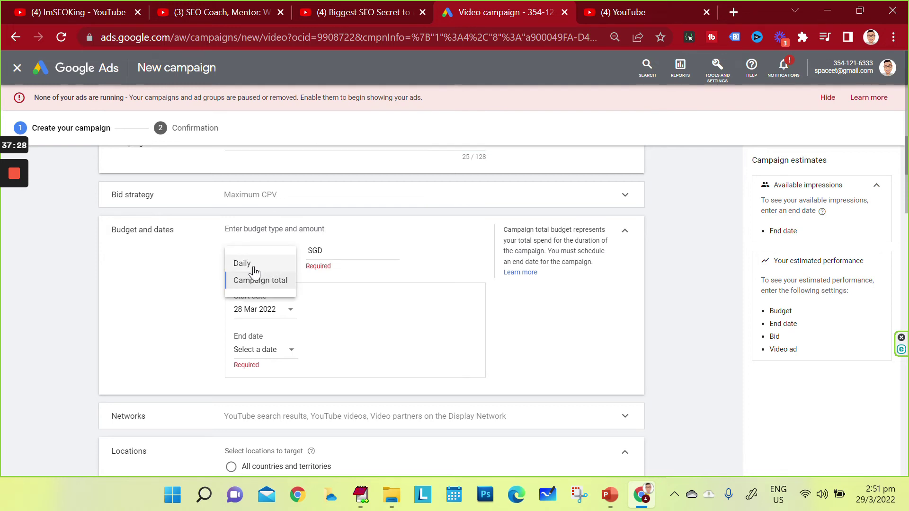
{"action": "left_click", "coordinate": [259, 266]}
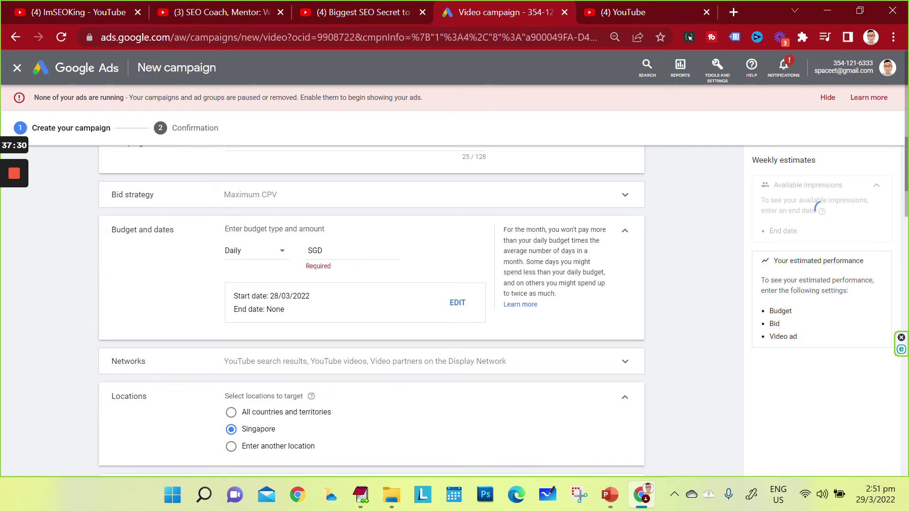
{"action": "left_click", "coordinate": [359, 250]}
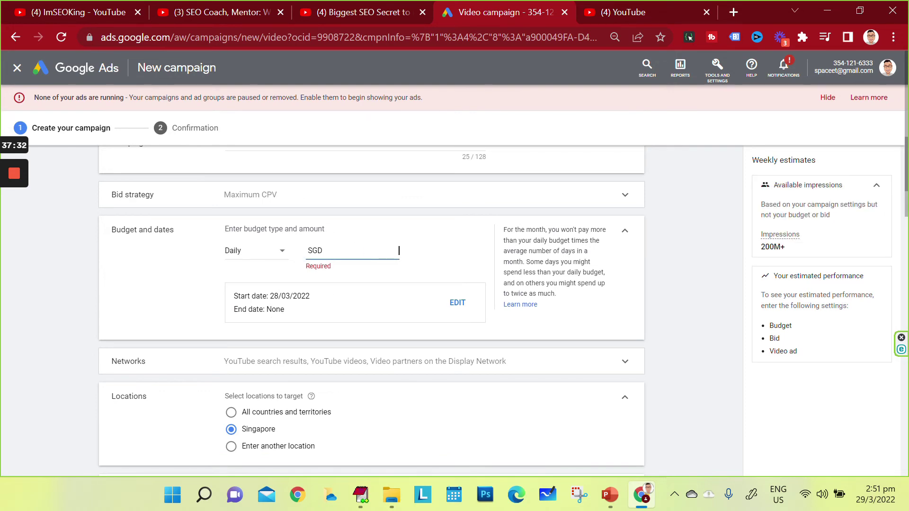
{"action": "type", "text": "1005."}
{"action": "left_click", "coordinate": [424, 292]}
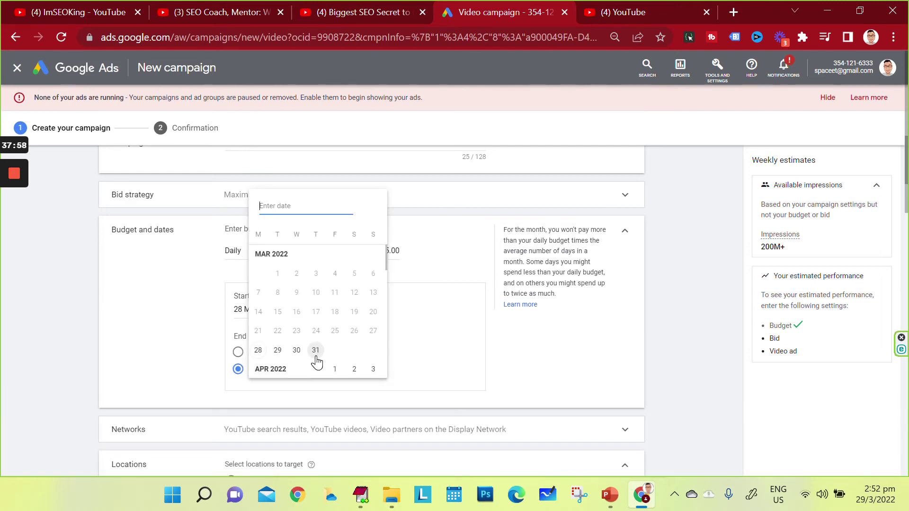
{"action": "left_click", "coordinate": [315, 350]}
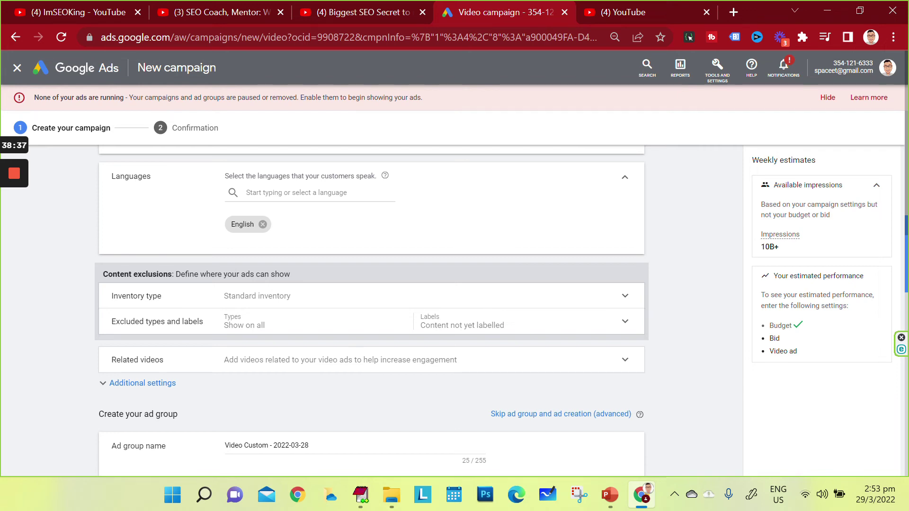
Review the inventory types, and exclude live streaming videos and embedded YouTube videos from the campaign's content.
{"action": "scroll", "coordinate": [372, 308], "scroll_direction": "down", "scroll_amount": 2}
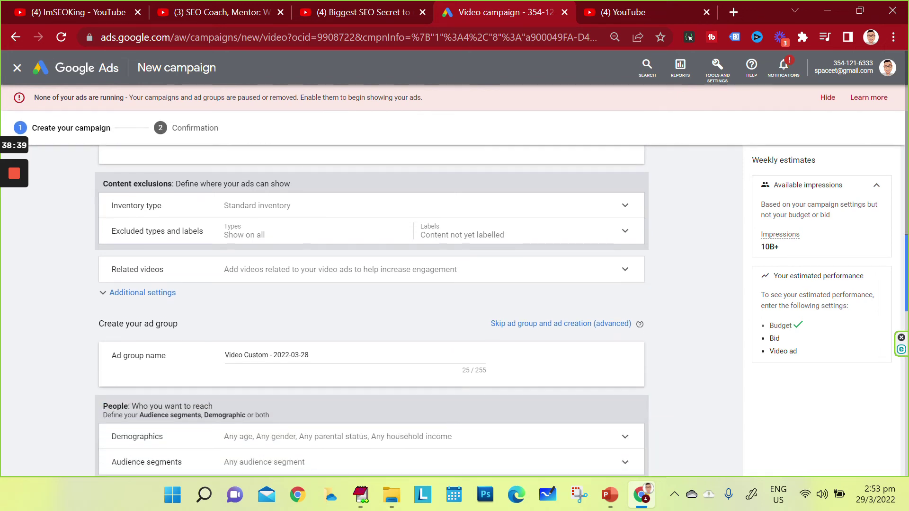
{"action": "left_click", "coordinate": [345, 207]}
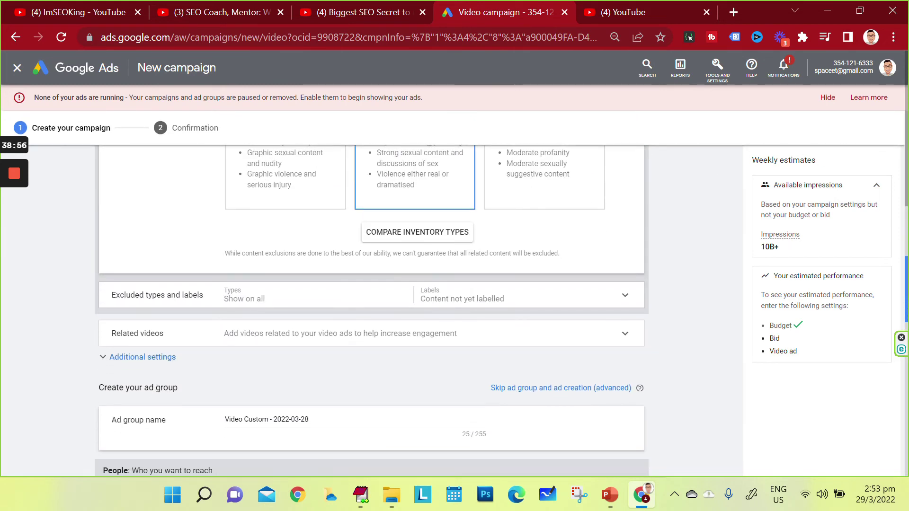
{"action": "scroll", "coordinate": [372, 307], "scroll_direction": "down", "scroll_amount": 2}
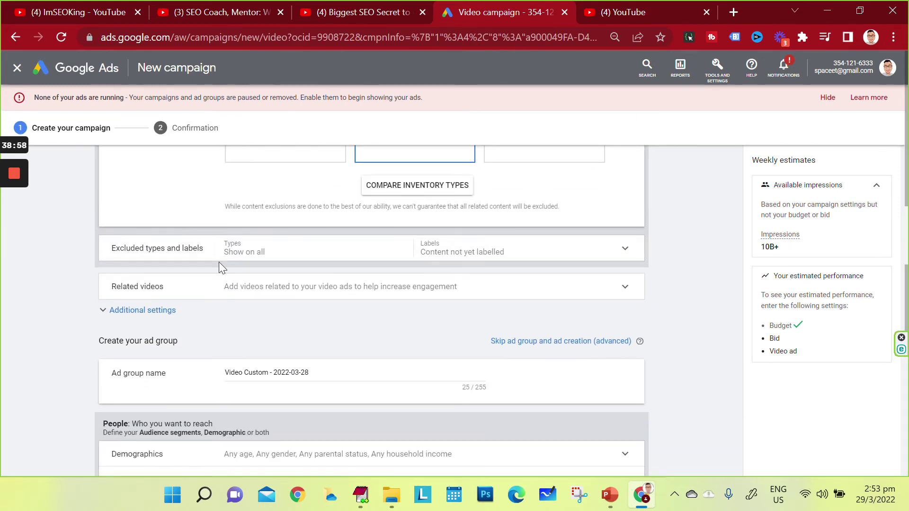
{"action": "left_click", "coordinate": [251, 250]}
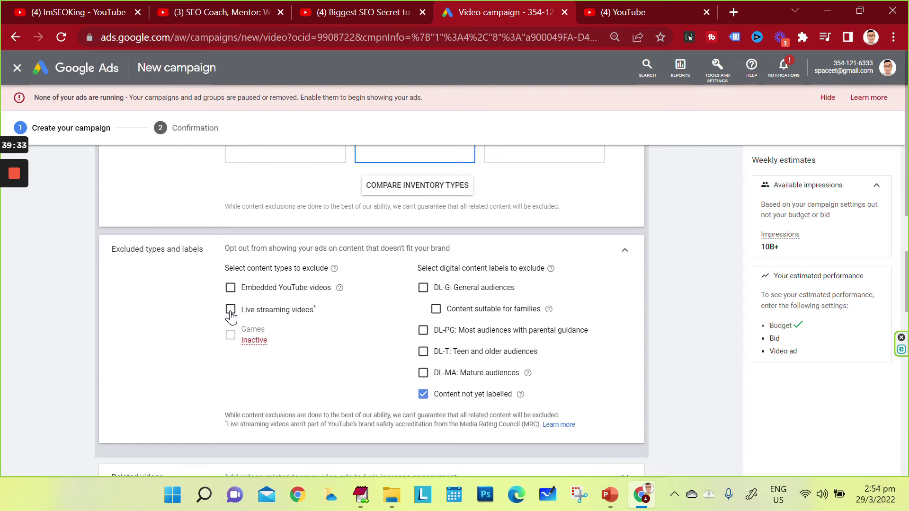
{"action": "left_click", "coordinate": [230, 312]}
{"action": "left_click", "coordinate": [230, 289]}
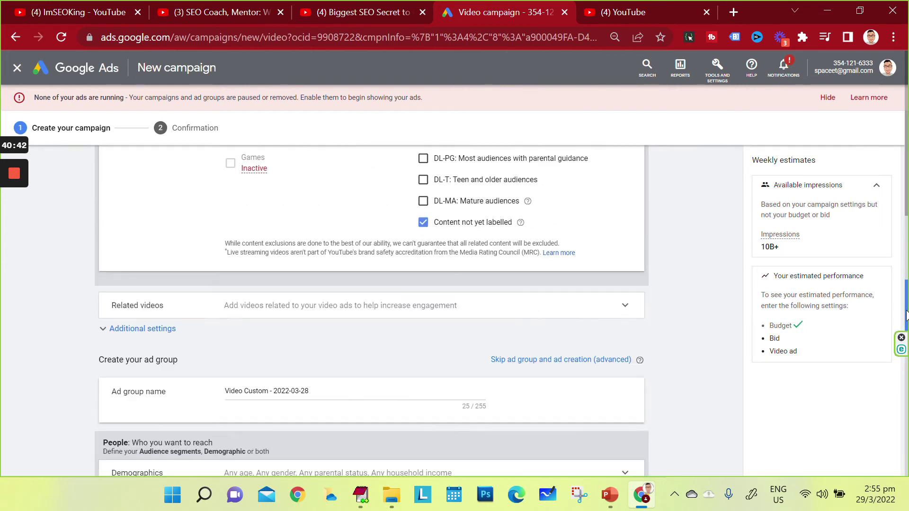
Rename the ad group "MAR2022-Video Custom - 2022-03-28" and review its demographic targeting options.
{"action": "scroll", "coordinate": [906, 332], "scroll_direction": "down", "scroll_amount": 3}
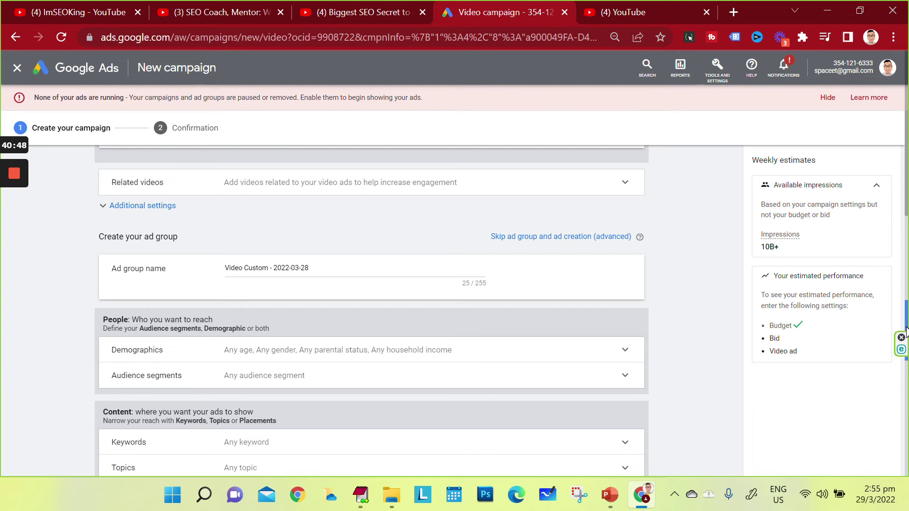
{"action": "left_click_drag", "start_coordinate": [905, 332], "coordinate": [905, 353]}
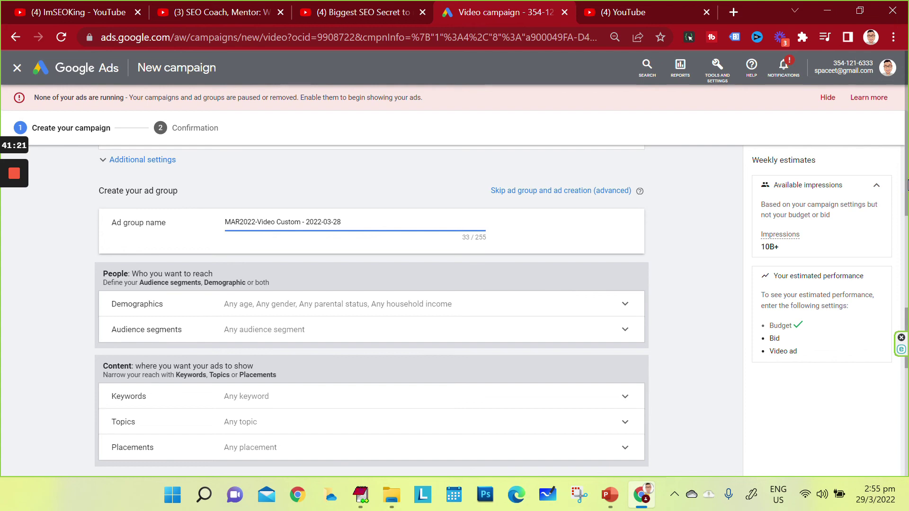
{"action": "scroll", "coordinate": [906, 186], "scroll_direction": "up", "scroll_amount": 15}
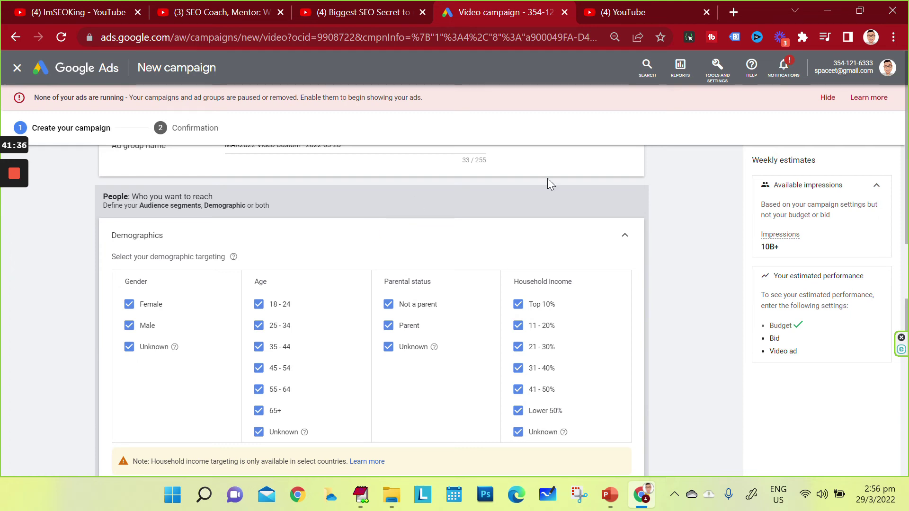
{"action": "left_click", "coordinate": [623, 233]}
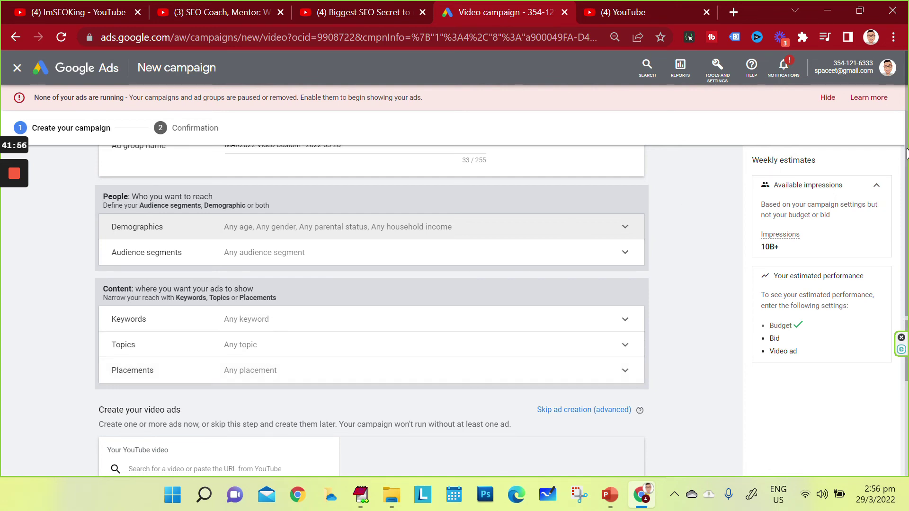
Add the "Biggest SEO Secret to rank fast in 3 months" video by its YouTube URL and choose the skippable in-stream ad format.
{"action": "scroll", "coordinate": [906, 154], "scroll_direction": "up", "scroll_amount": 15}
{"action": "left_click_drag", "start_coordinate": [907, 154], "coordinate": [906, 403]}
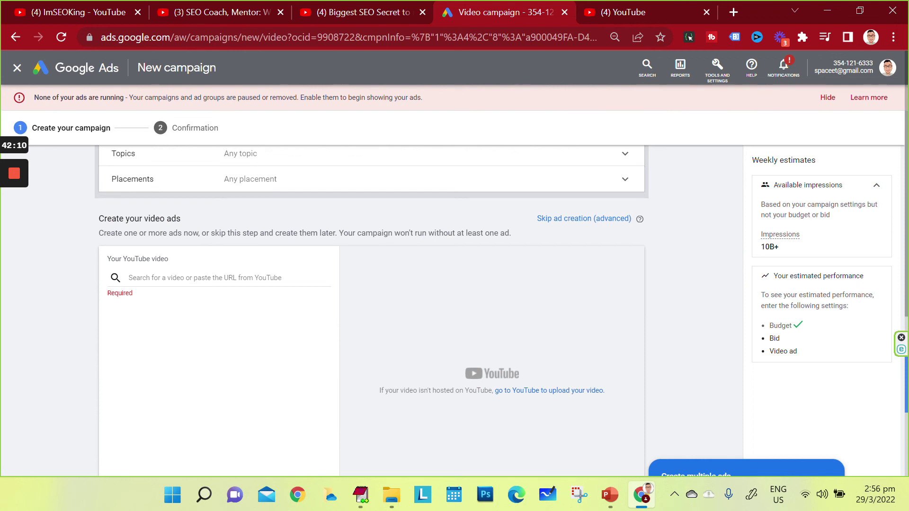
{"action": "left_click", "coordinate": [361, 13]}
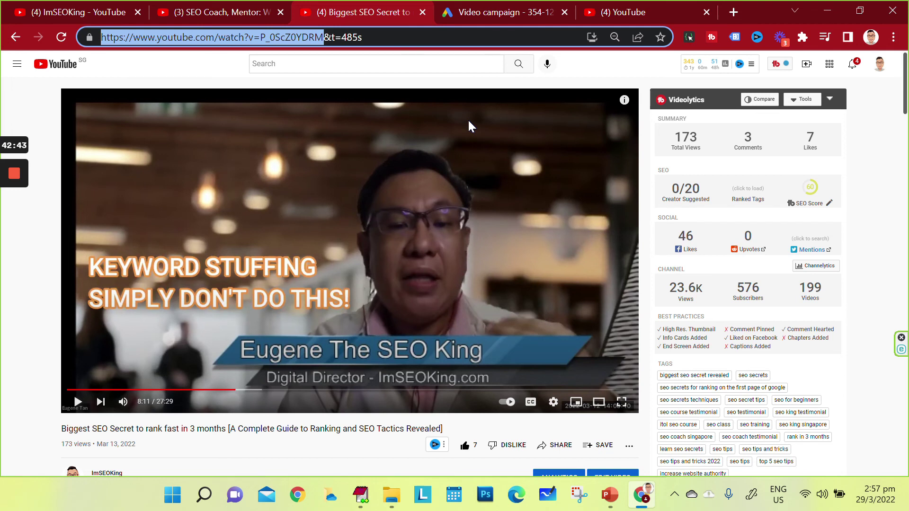
{"action": "left_click", "coordinate": [475, 13]}
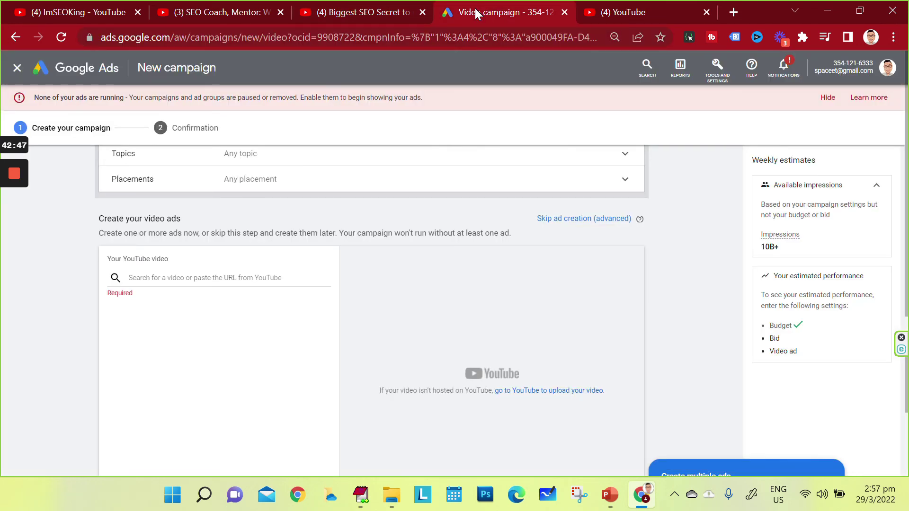
{"action": "left_click", "coordinate": [218, 278]}
{"action": "key", "text": "ctrl+v"}
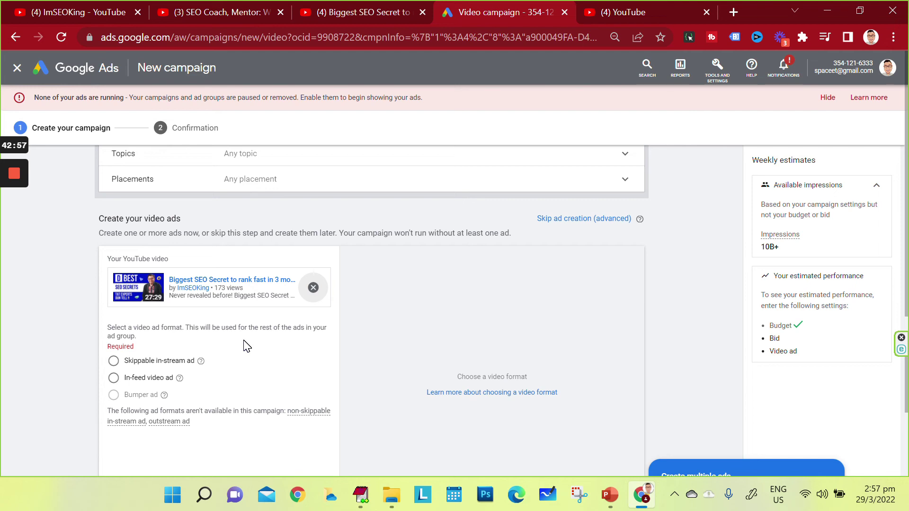
{"action": "left_click", "coordinate": [113, 362]}
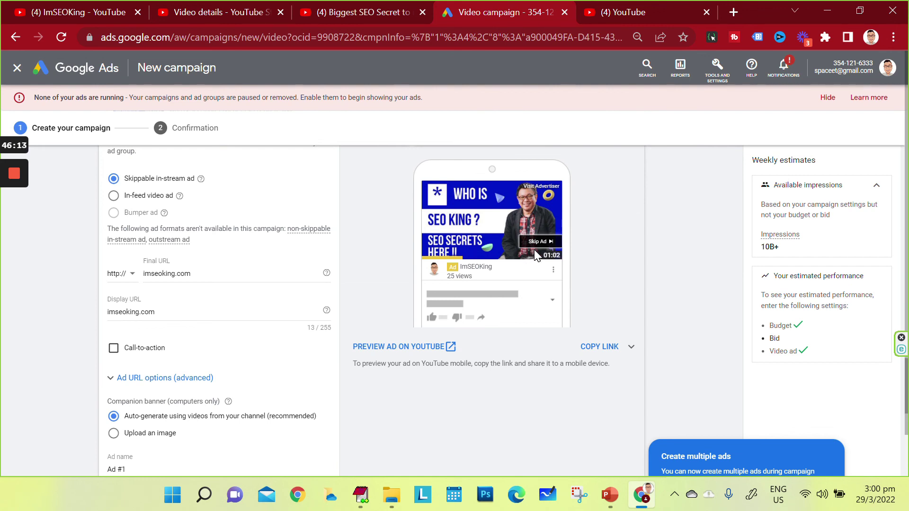
Set the ad group's maximum CPV bid to SGD 0.03.
{"action": "scroll", "coordinate": [682, 308], "scroll_direction": "down", "scroll_amount": 4}
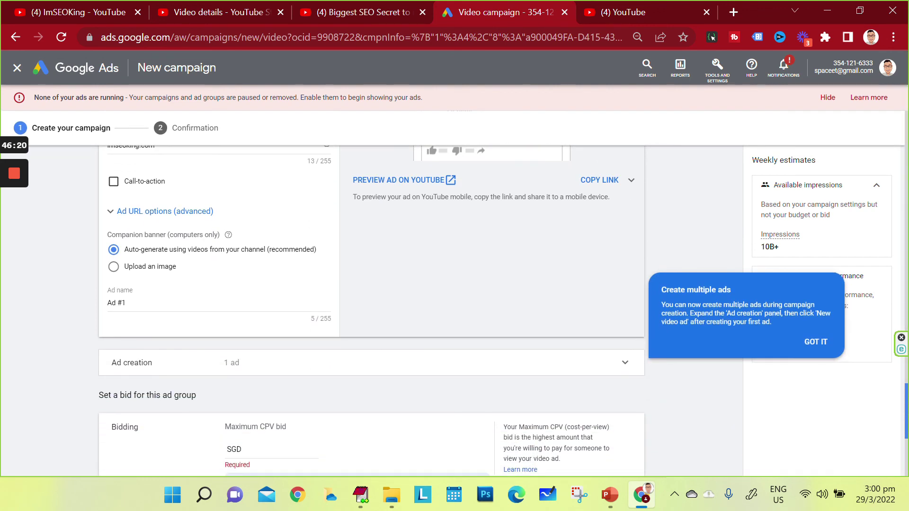
{"action": "scroll", "coordinate": [465, 296], "scroll_direction": "down", "scroll_amount": 3}
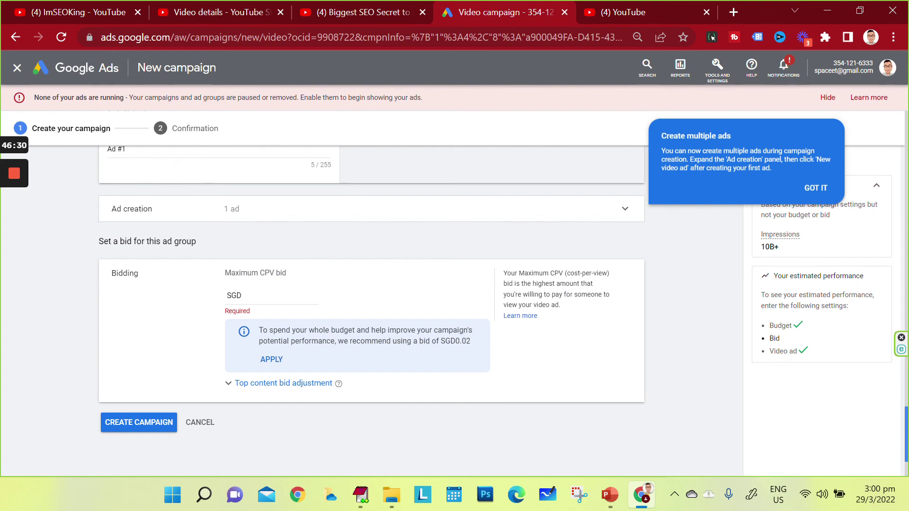
{"action": "left_click", "coordinate": [308, 296]}
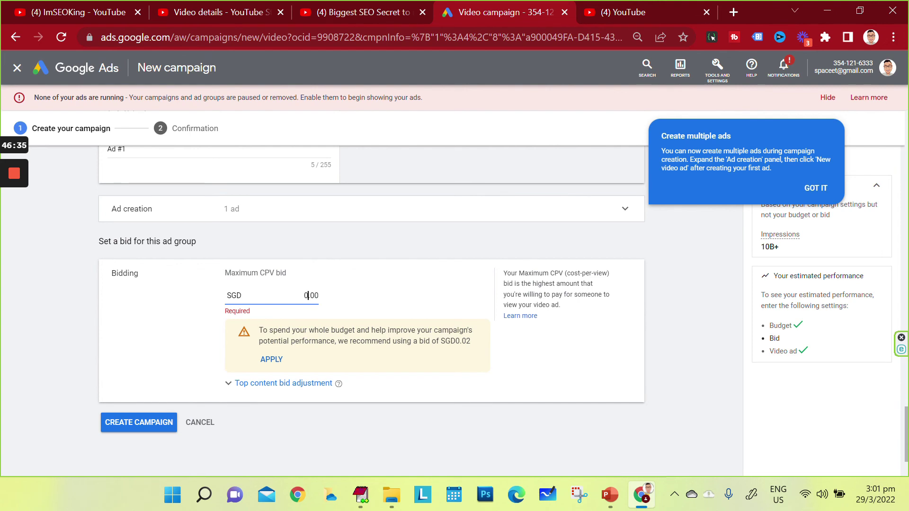
{"action": "type", "text": "3"}
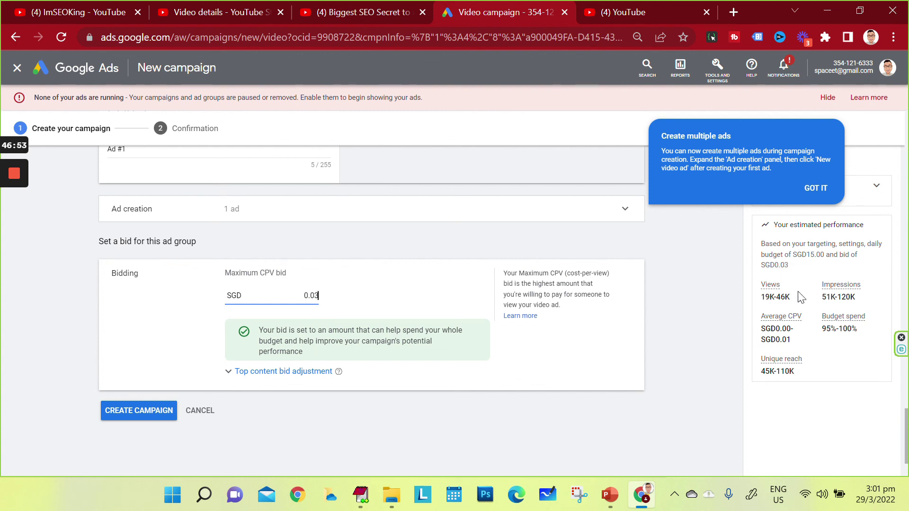
Highlight the estimated views, impressions and unique reach, and dismiss the tip about creating multiple ads.
{"action": "left_click_drag", "start_coordinate": [800, 301], "coordinate": [759, 307]}
{"action": "left_click_drag", "start_coordinate": [869, 301], "coordinate": [832, 297]}
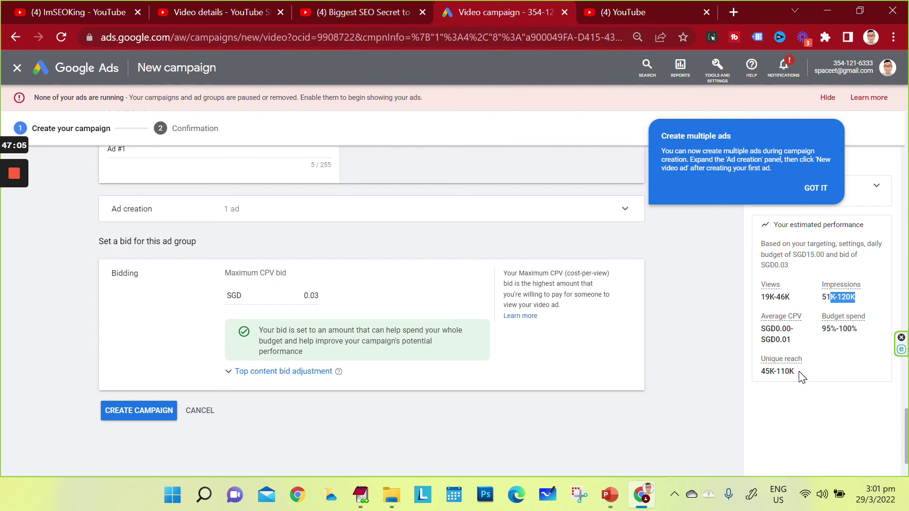
{"action": "left_click_drag", "start_coordinate": [800, 372], "coordinate": [759, 372]}
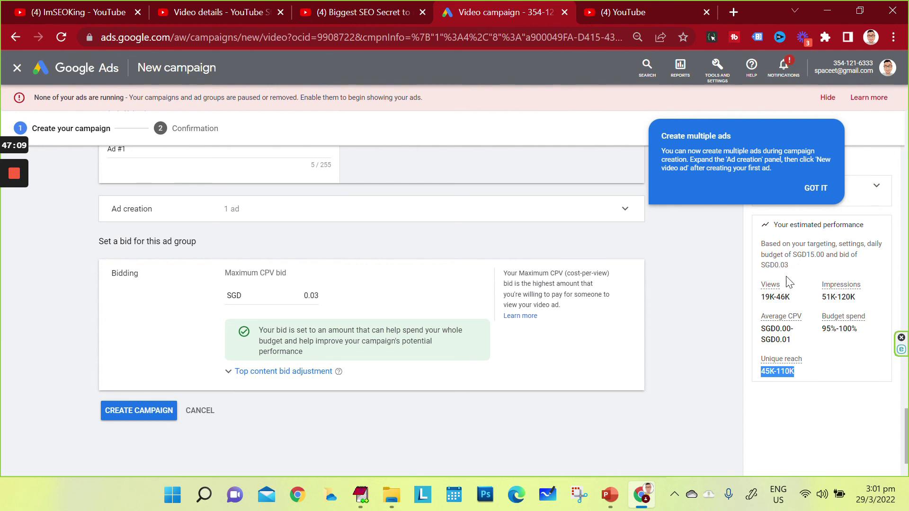
{"action": "left_click", "coordinate": [815, 188]}
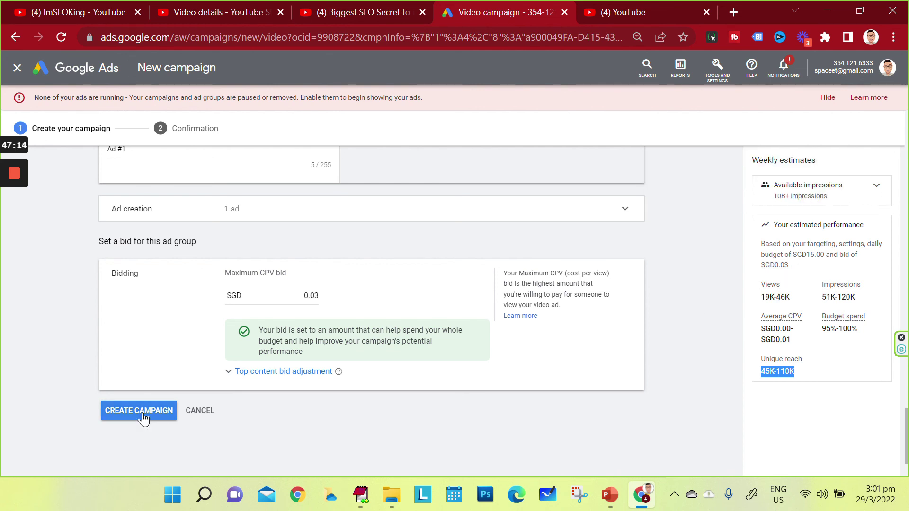
Try to create the campaign, and change its start date to 29 Mar 2022.
{"action": "left_click", "coordinate": [140, 411]}
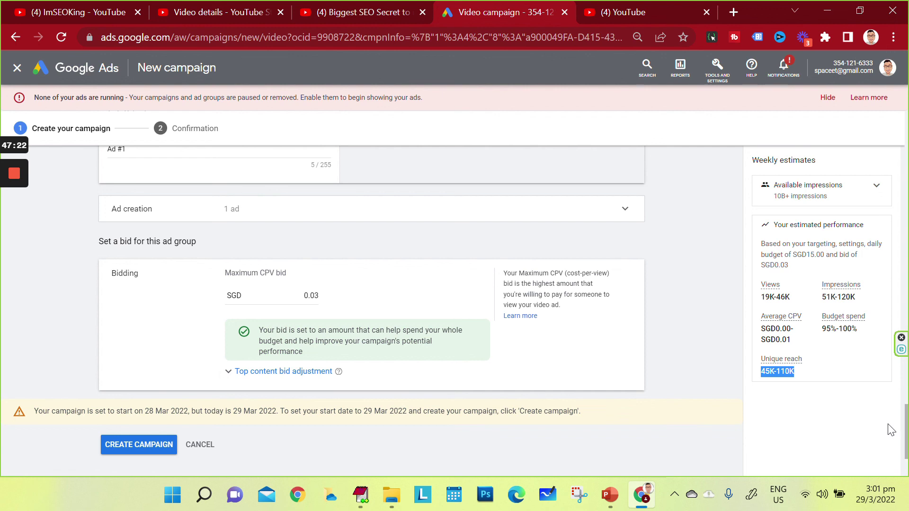
{"action": "left_click_drag", "start_coordinate": [905, 435], "coordinate": [901, 168]}
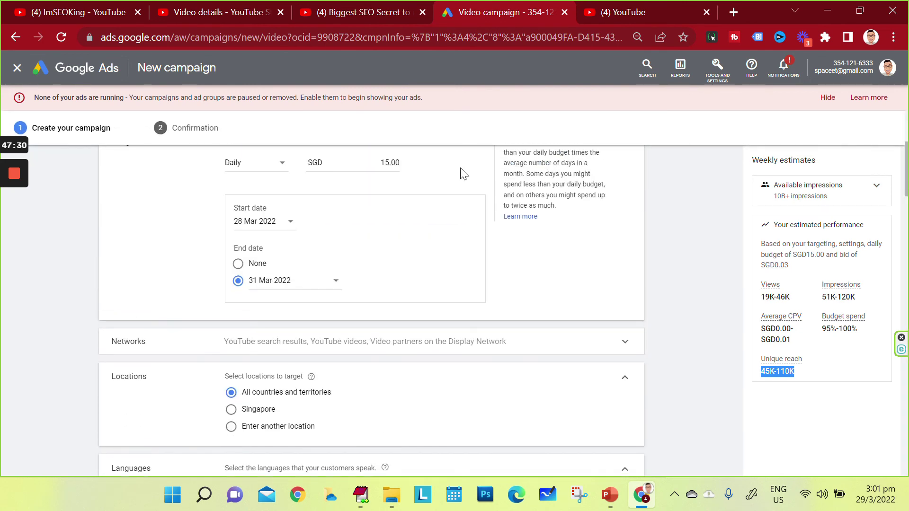
{"action": "left_click", "coordinate": [284, 223]}
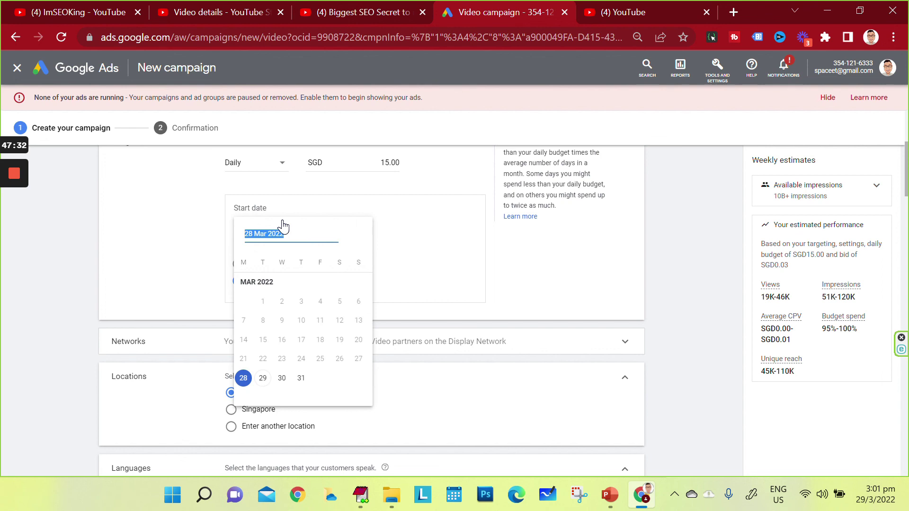
{"action": "left_click", "coordinate": [263, 377]}
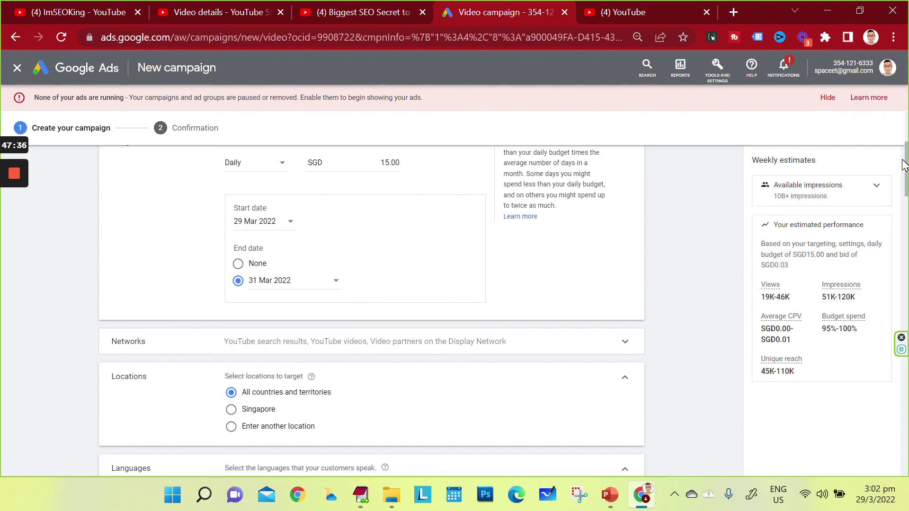
Create the campaign and open the ads list of its ad group.
{"action": "left_click_drag", "start_coordinate": [905, 168], "coordinate": [906, 438]}
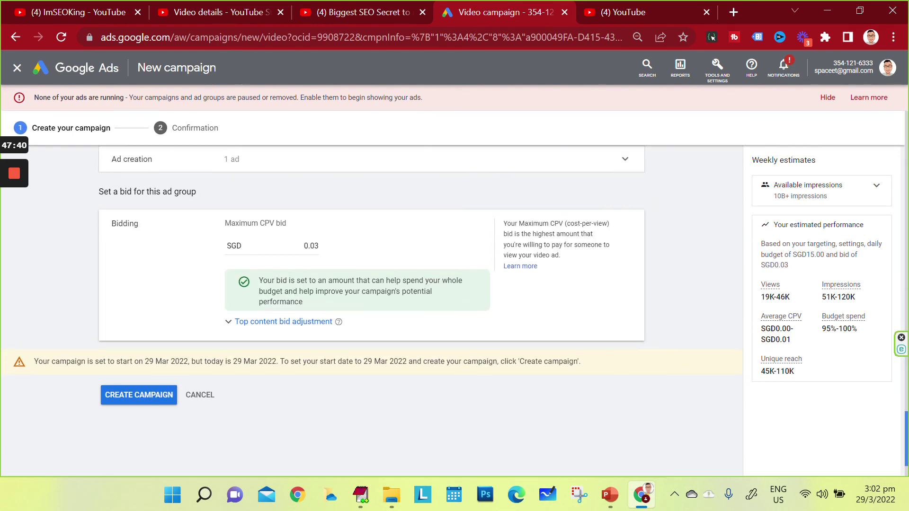
{"action": "left_click", "coordinate": [155, 392]}
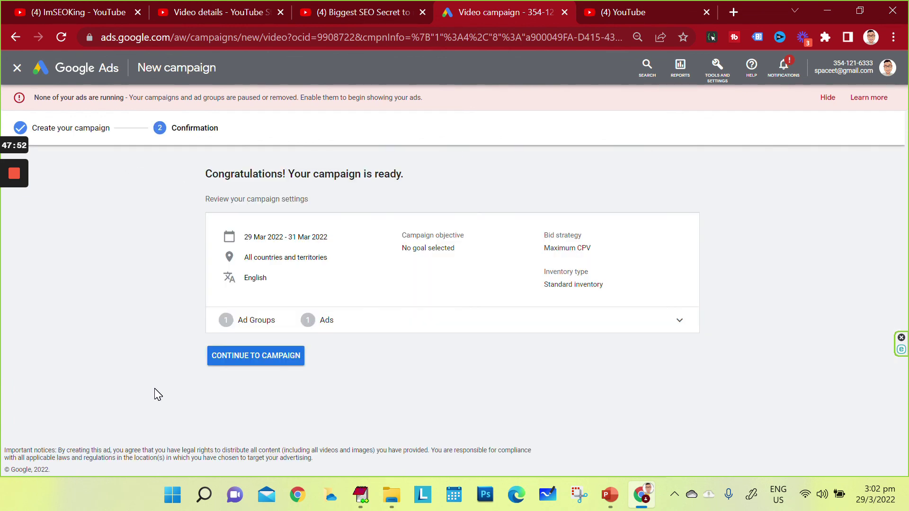
{"action": "left_click", "coordinate": [283, 359]}
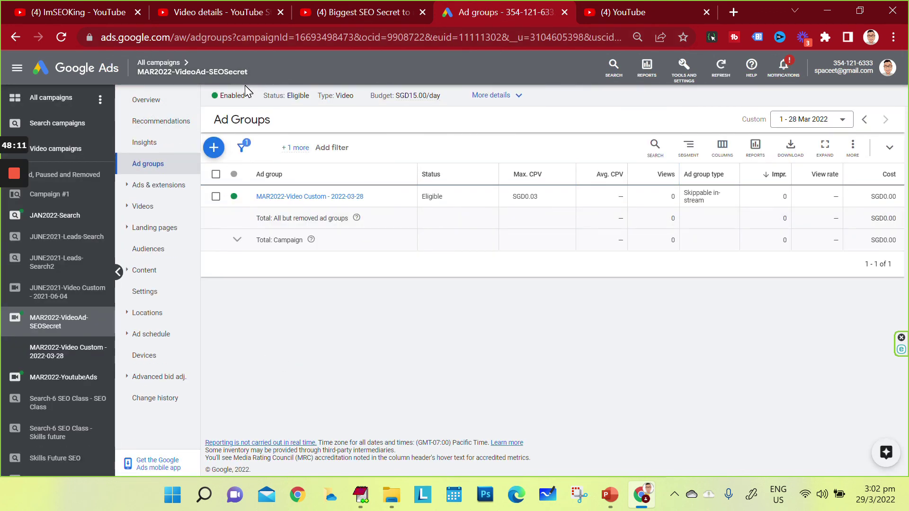
{"action": "left_click", "coordinate": [295, 197]}
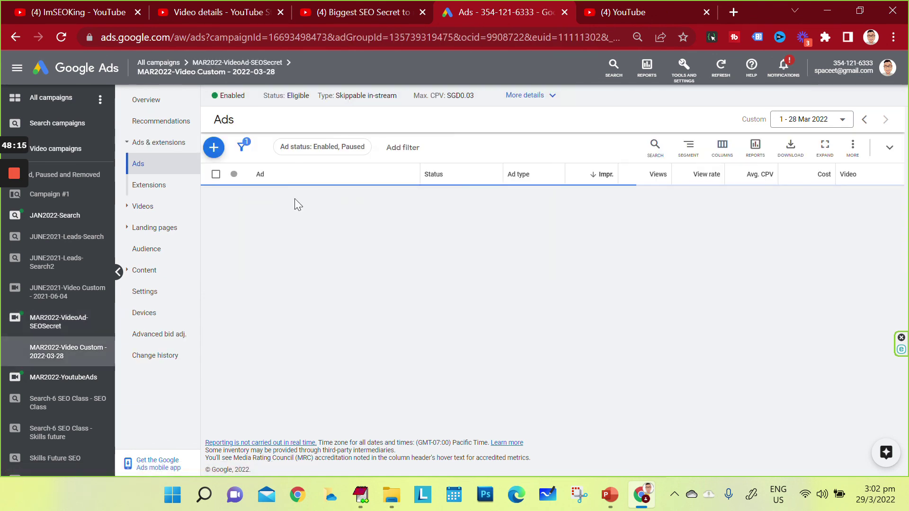